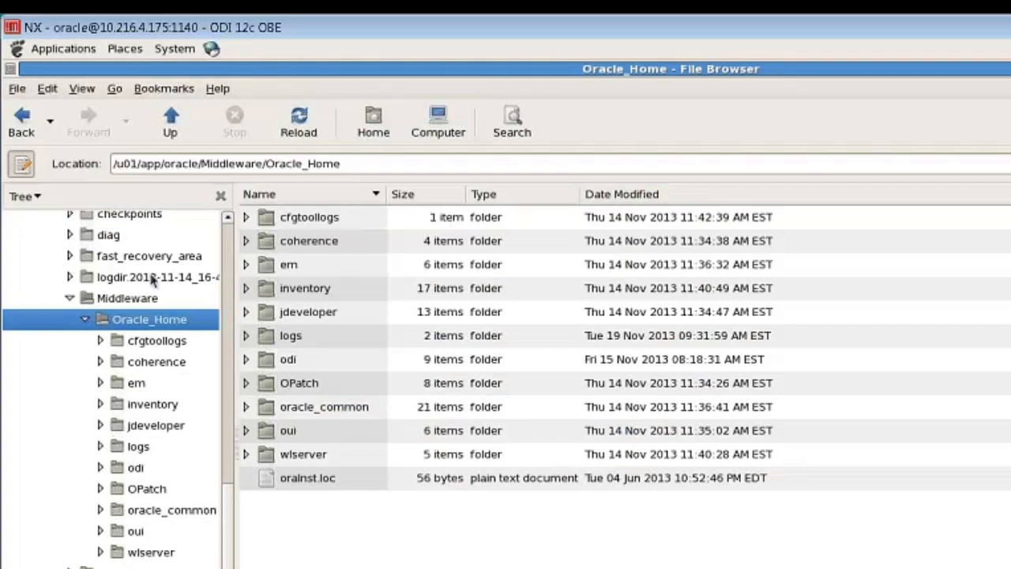
Browse the 11.2.0 db_1 database home and then the wlserver folder in the file browser
mouse_move(227, 525)
left_mouse_down()
mouse_move(231, 463)
mouse_move(229, 515)
left_mouse_up()
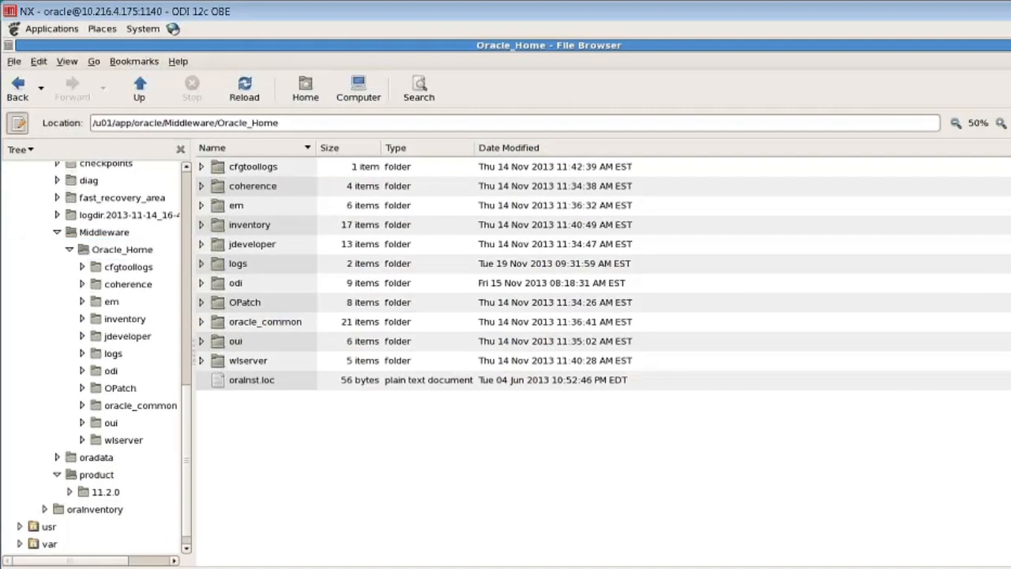
left_click(105, 492)
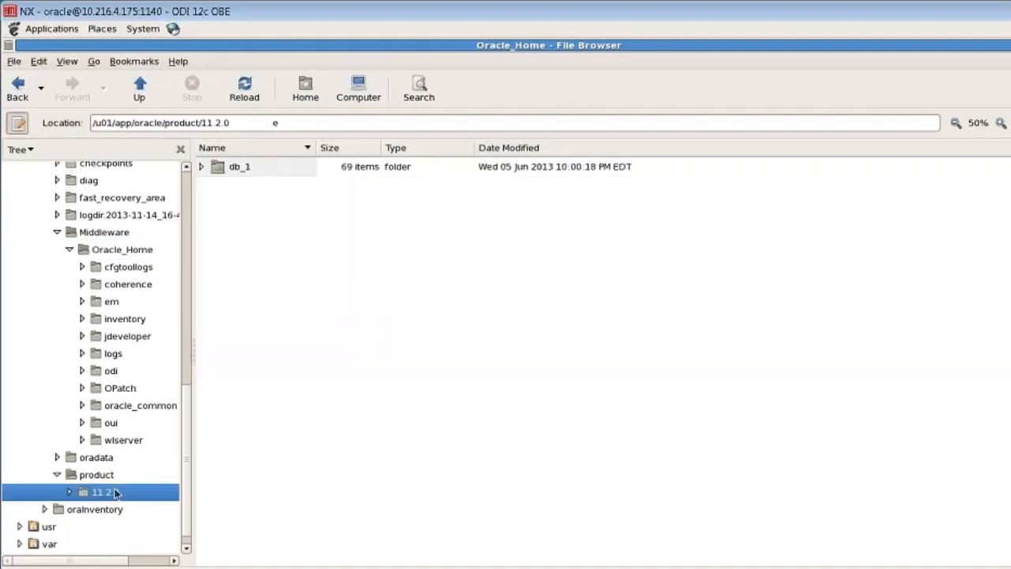
left_click(69, 493)
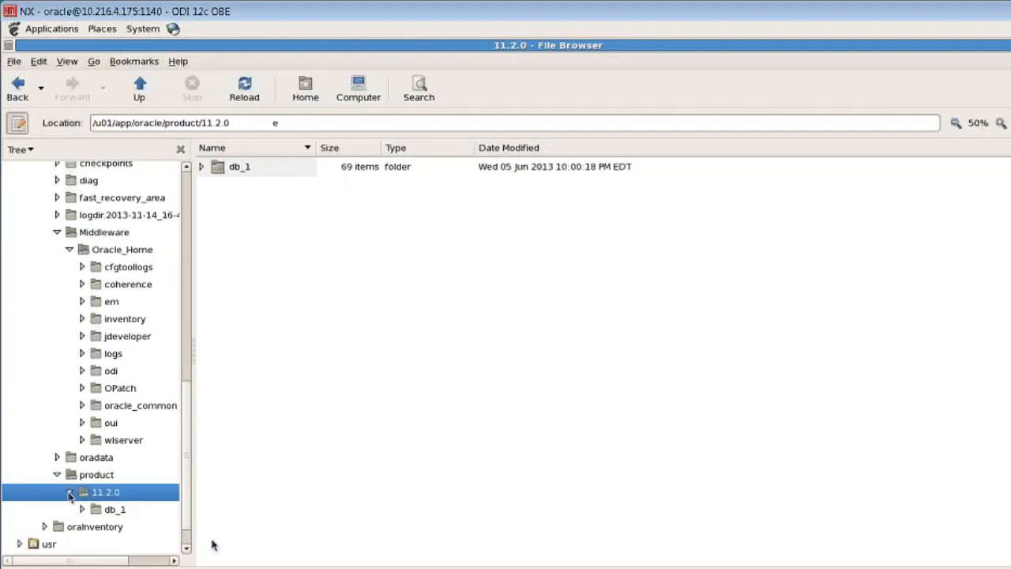
left_click(109, 510)
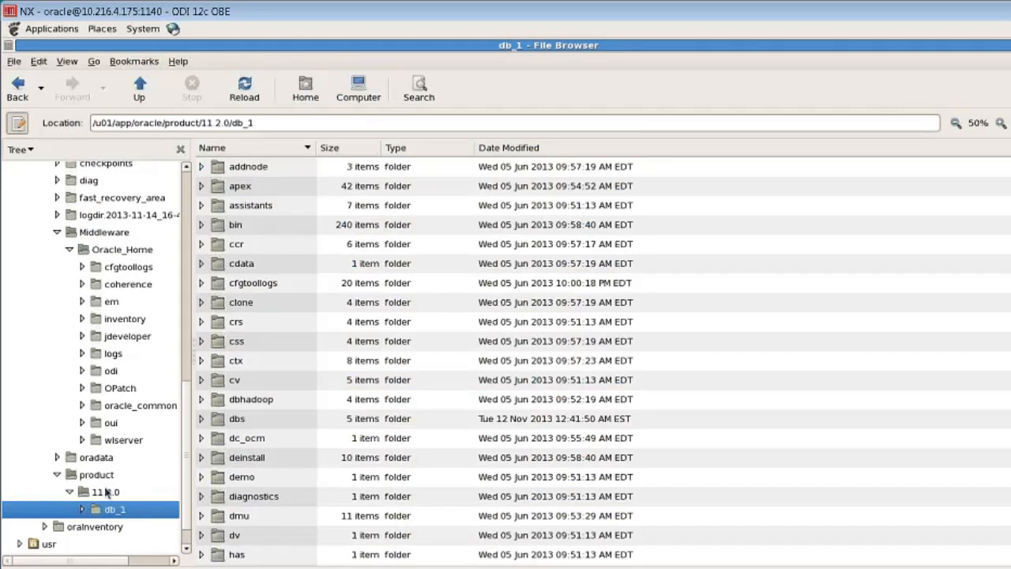
left_click(124, 440)
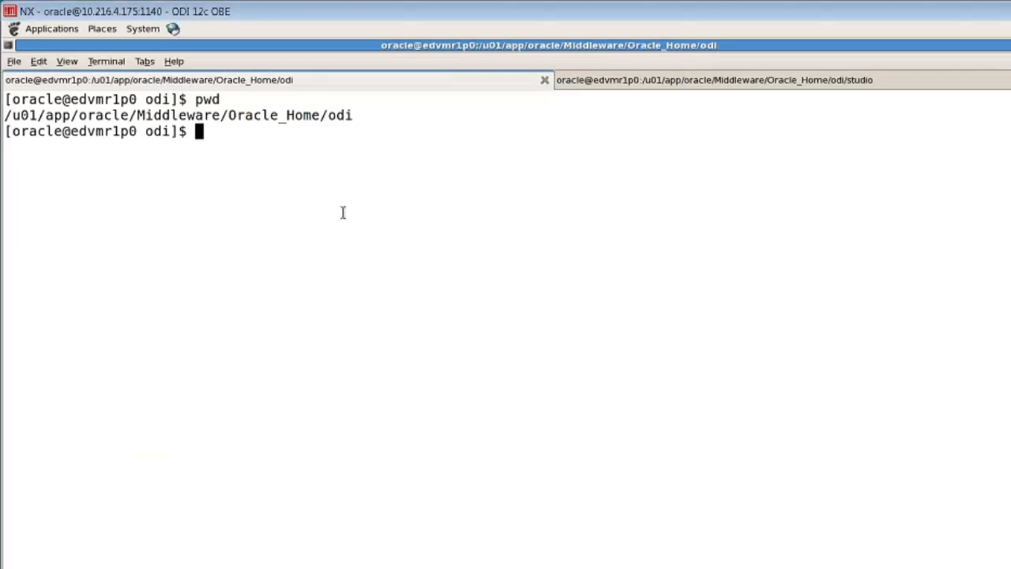
From Oracle_Home/odi, change into common/bin, list its scripts, and enter ./config.sh at the prompt
type("pwd")
key("Return")
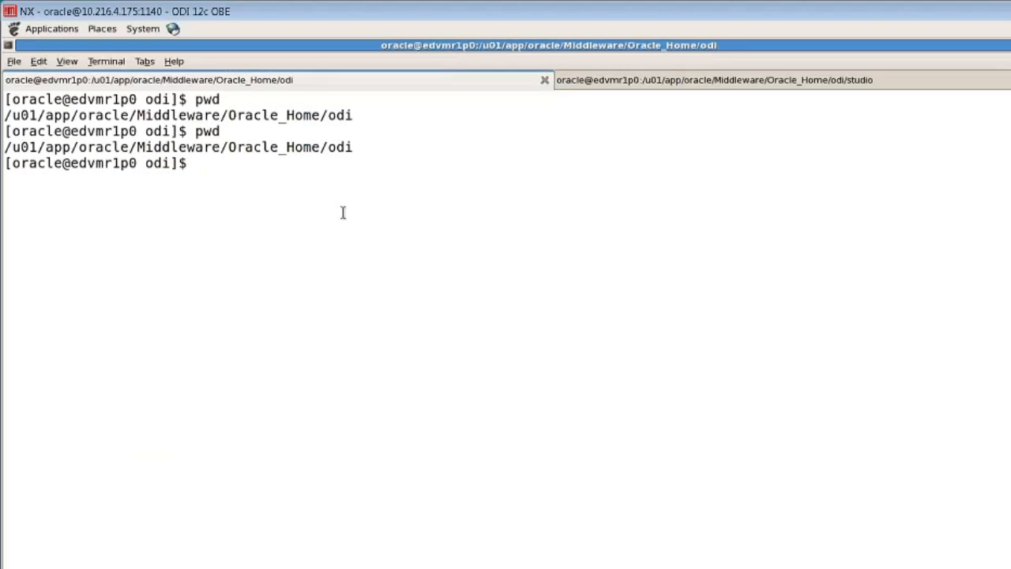
type("cd common/bi")
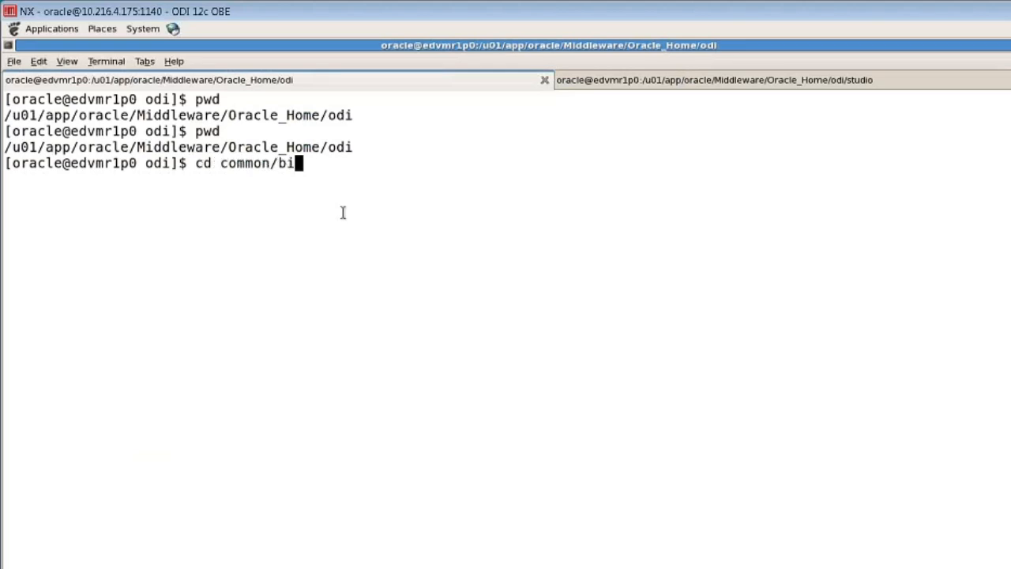
type("n")
key("Return")
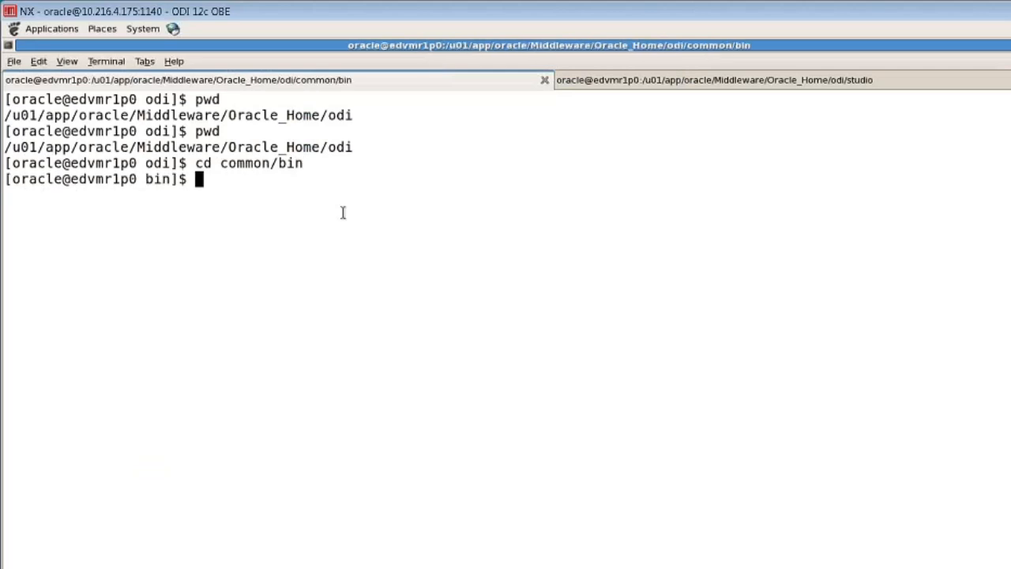
type("ls")
key("Return")
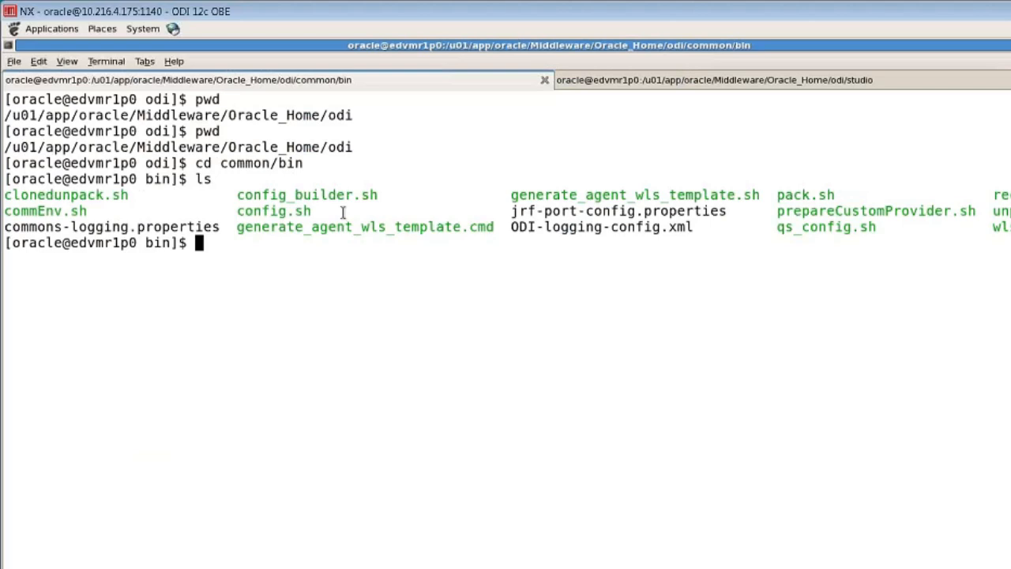
type("./config")
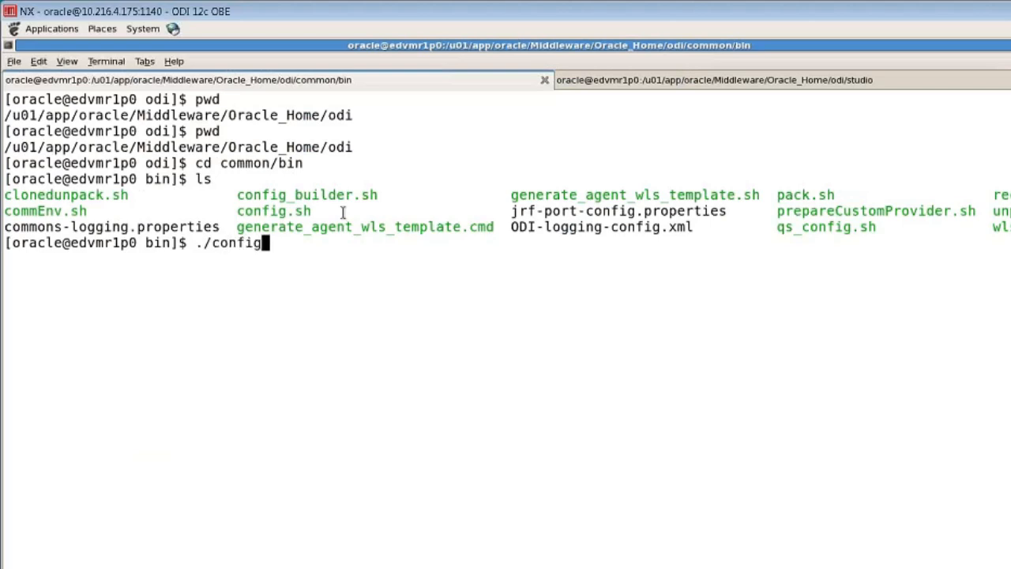
type(".sh")
Run config.sh and proceed with Create a new domain in base_domain to the Templates page
key("Return")
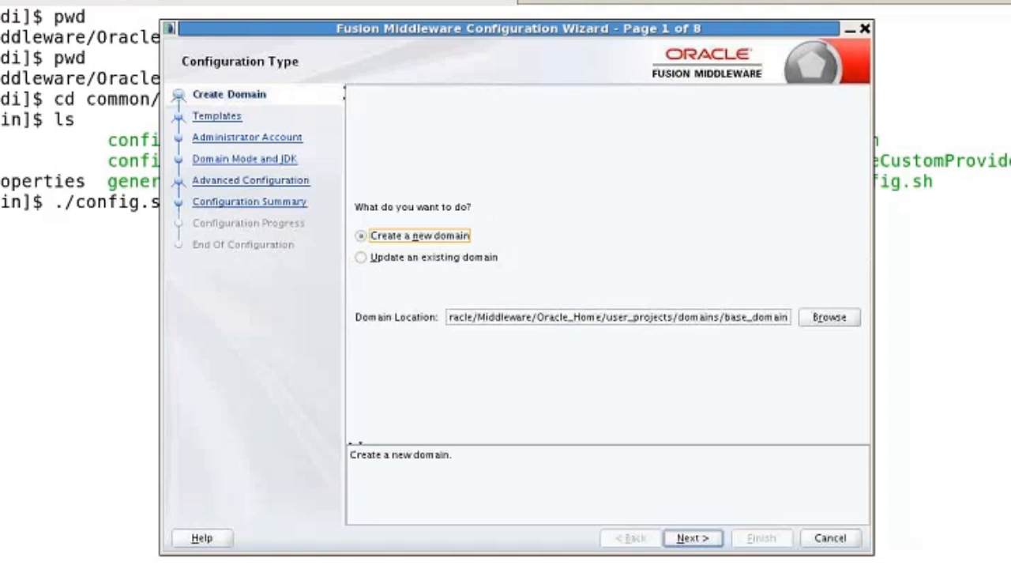
left_click(694, 539)
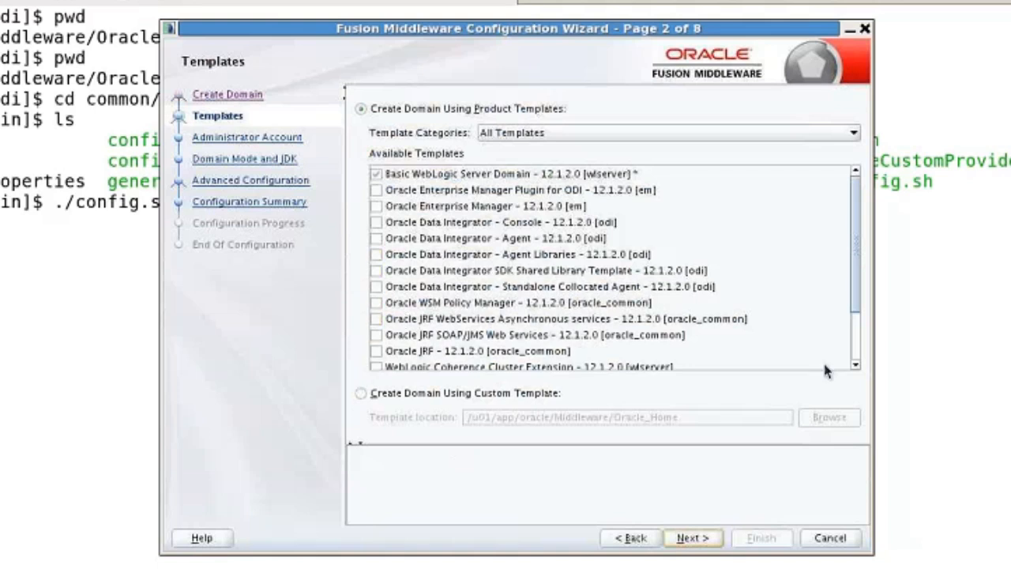
Add the Oracle Data Integrator - Standalone Collocated Agent 12.1.2.0 template to the domain
left_click(376, 287)
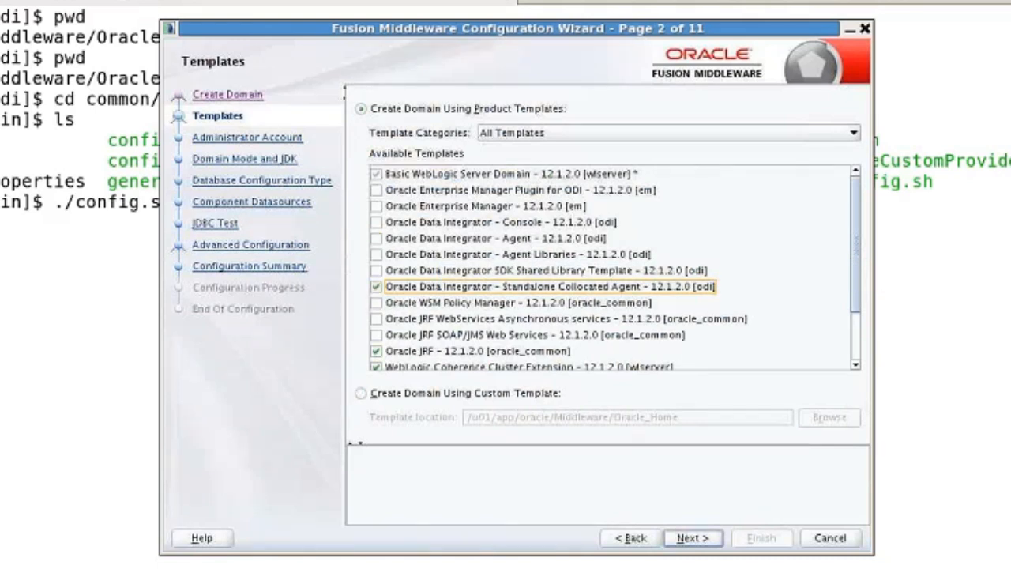
left_click(707, 540)
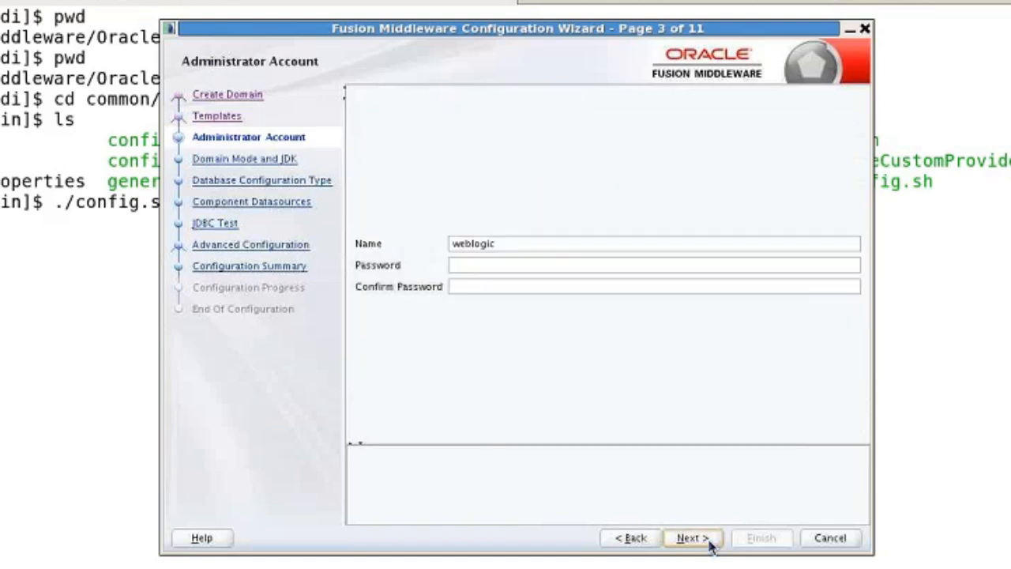
Enter and confirm the administrator password, then accept Development mode with the HotSpot 1.7.0_21 JDK
left_click(527, 266)
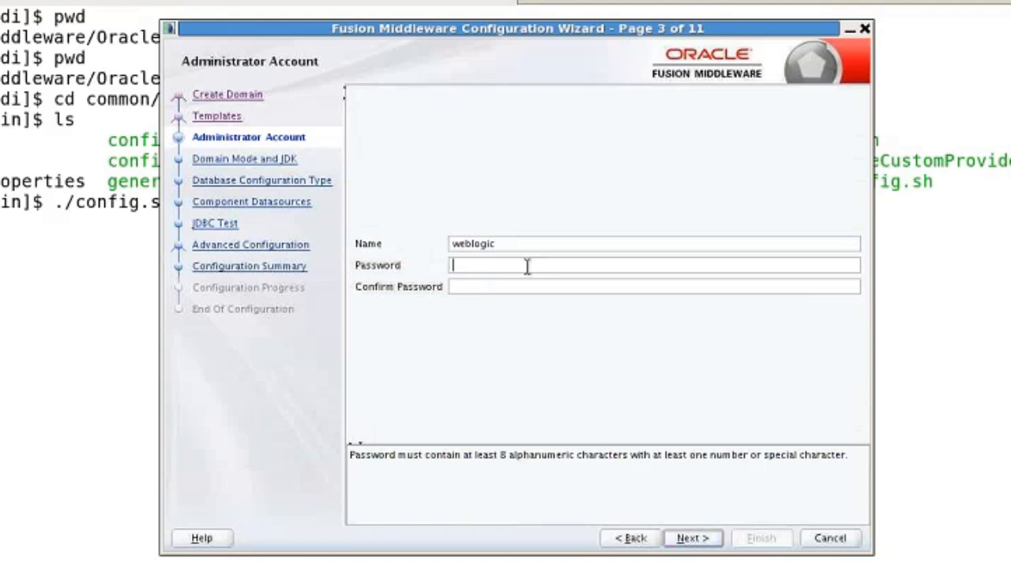
type("welcome1")
key("Tab")
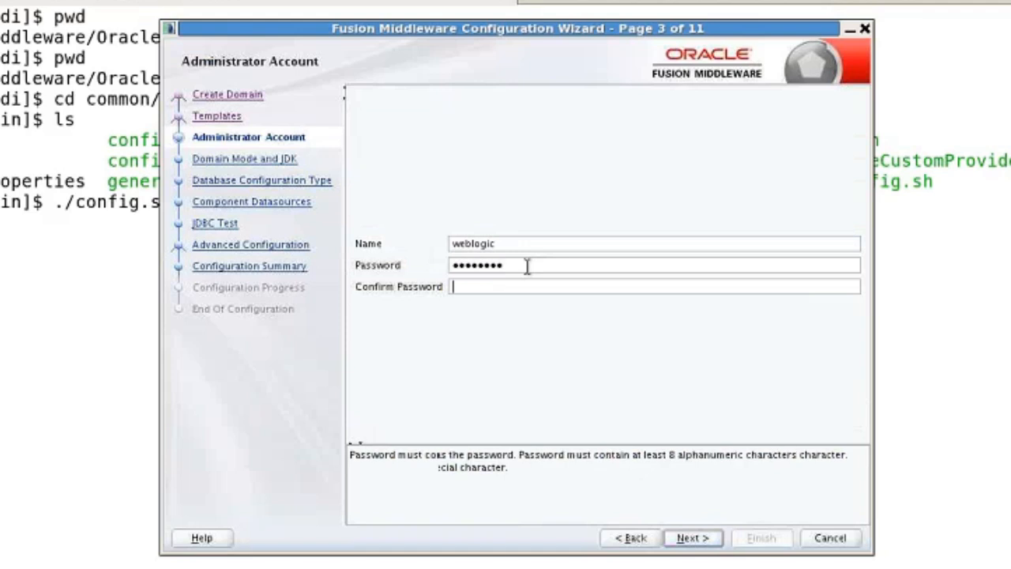
type("welcome1")
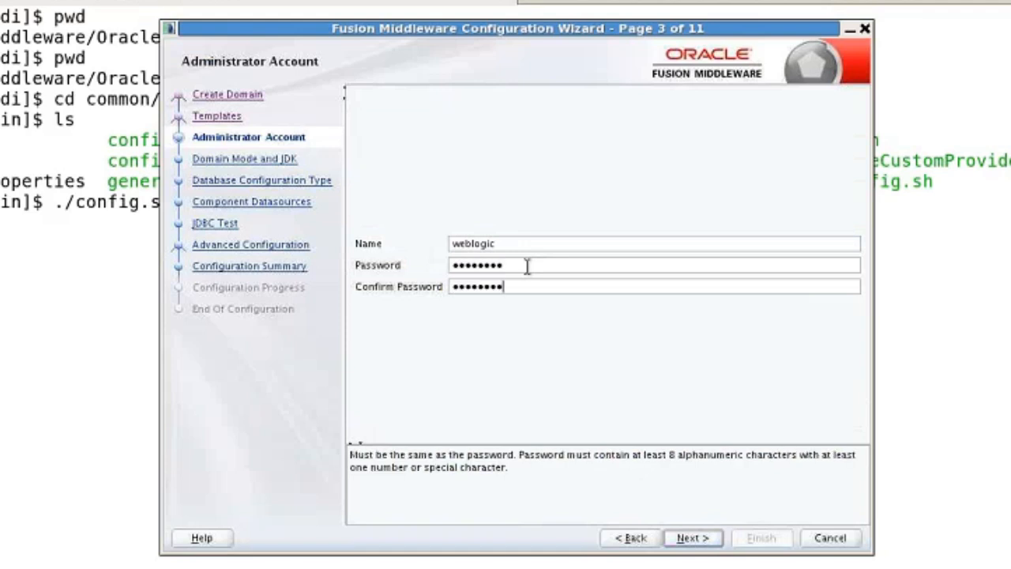
left_click(688, 541)
left_click(700, 540)
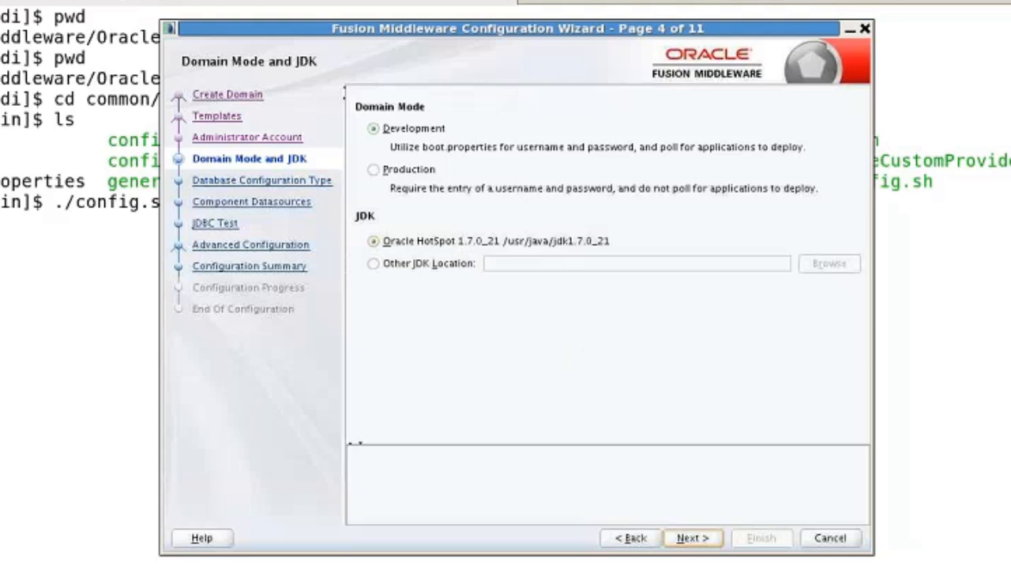
left_click(692, 540)
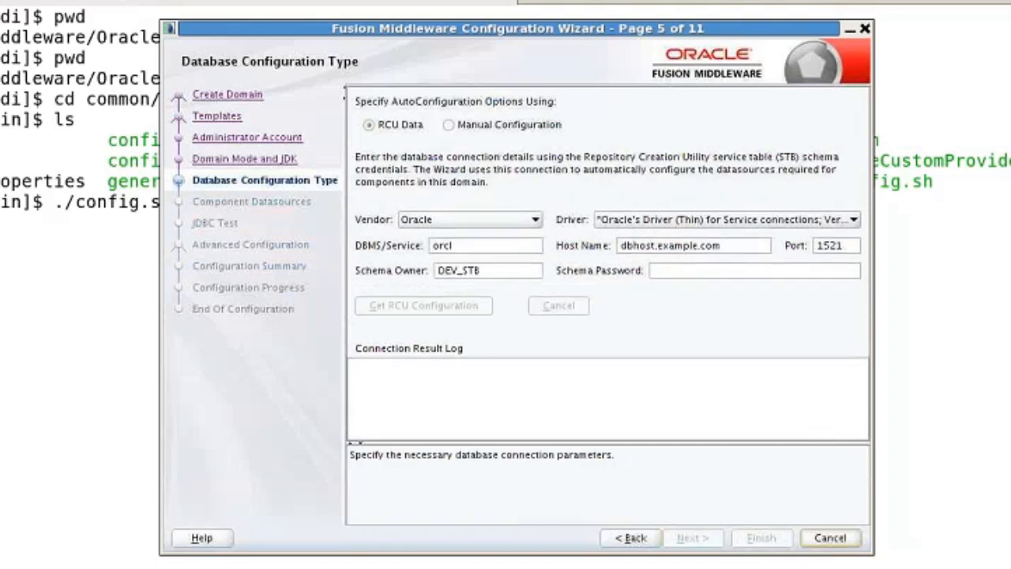
Set service orcl.us.oracle.com on localhost, enter the DEV_STB schema password, and fetch the RCU configuration
left_click(492, 245)
type(".us.")
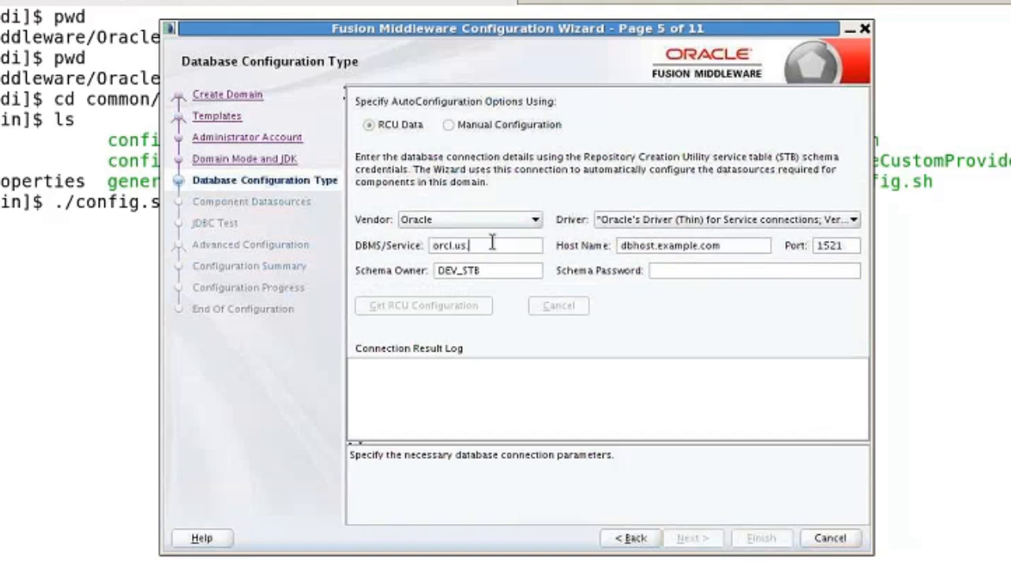
type("oracle")
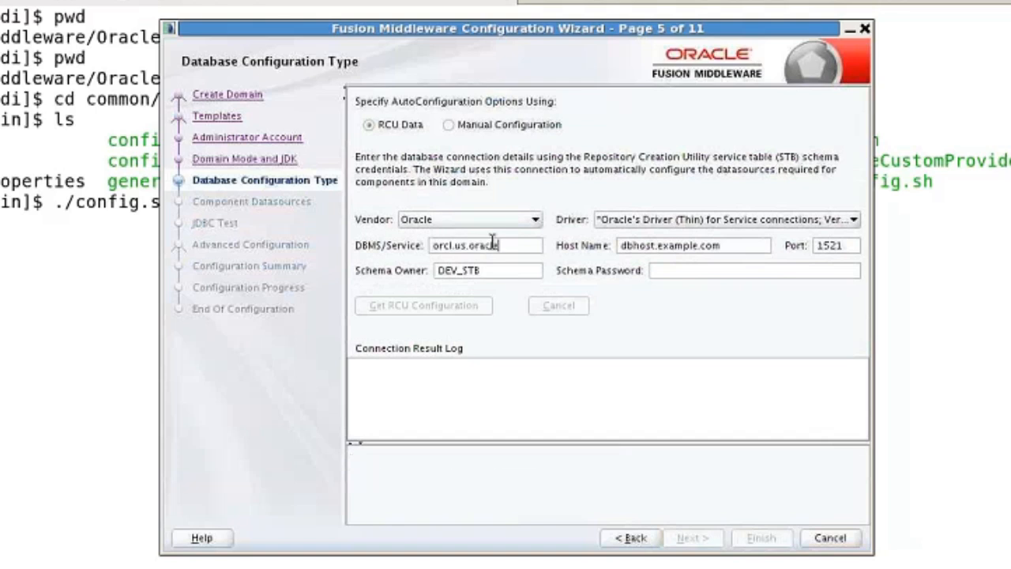
type(".com")
key("Tab")
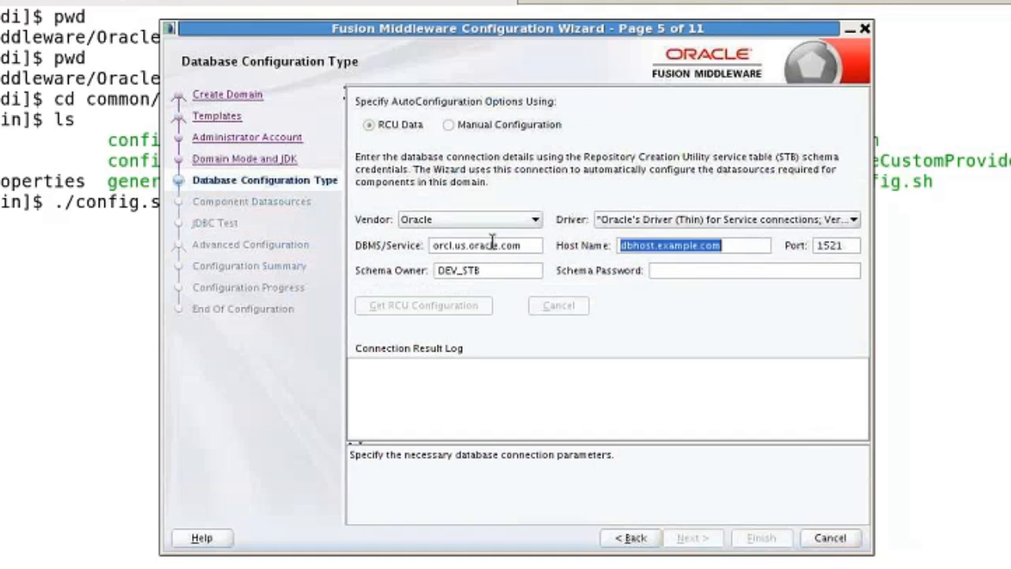
type("loc")
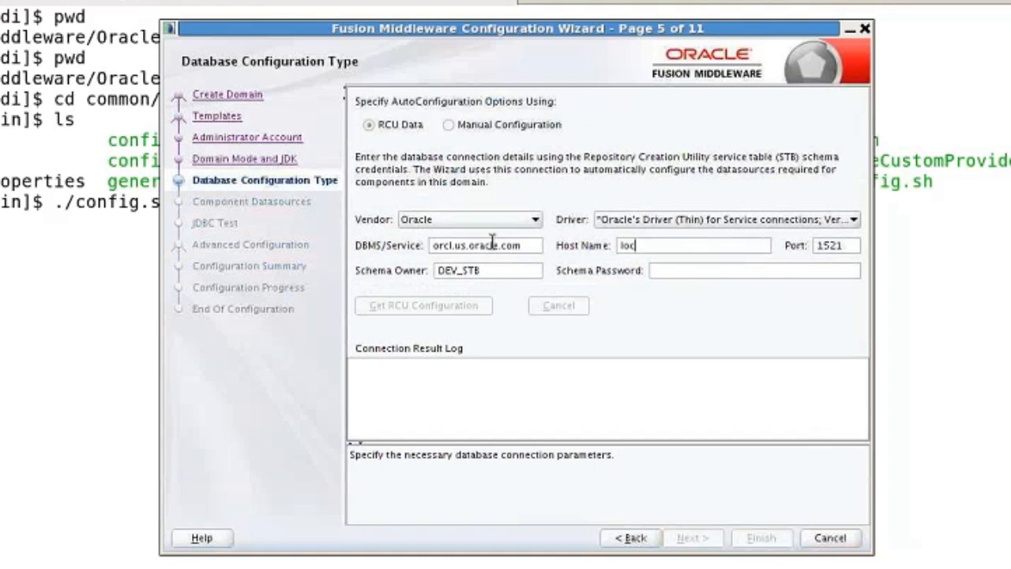
type("alhost")
key("Tab")
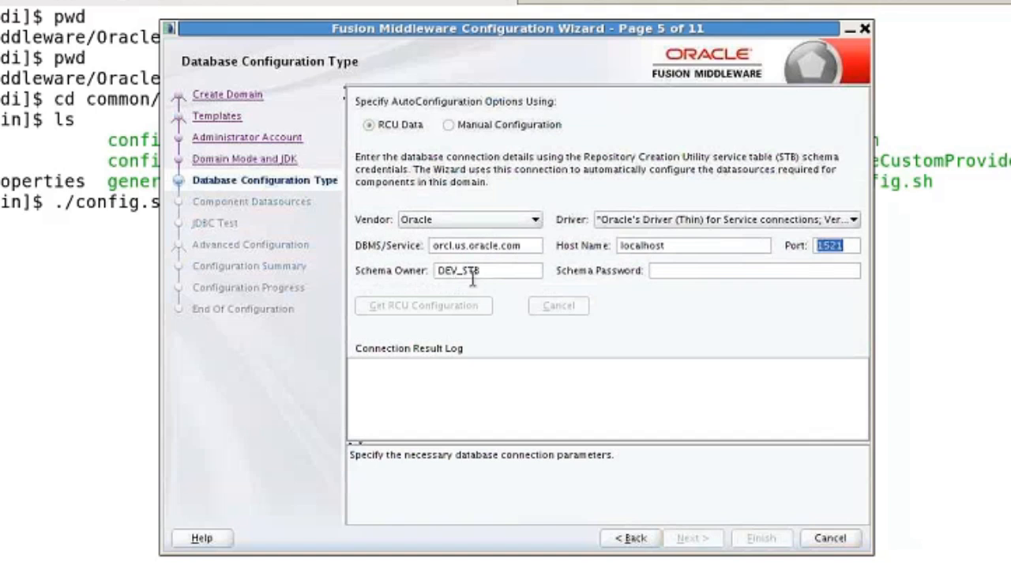
left_click(667, 270)
type("***")
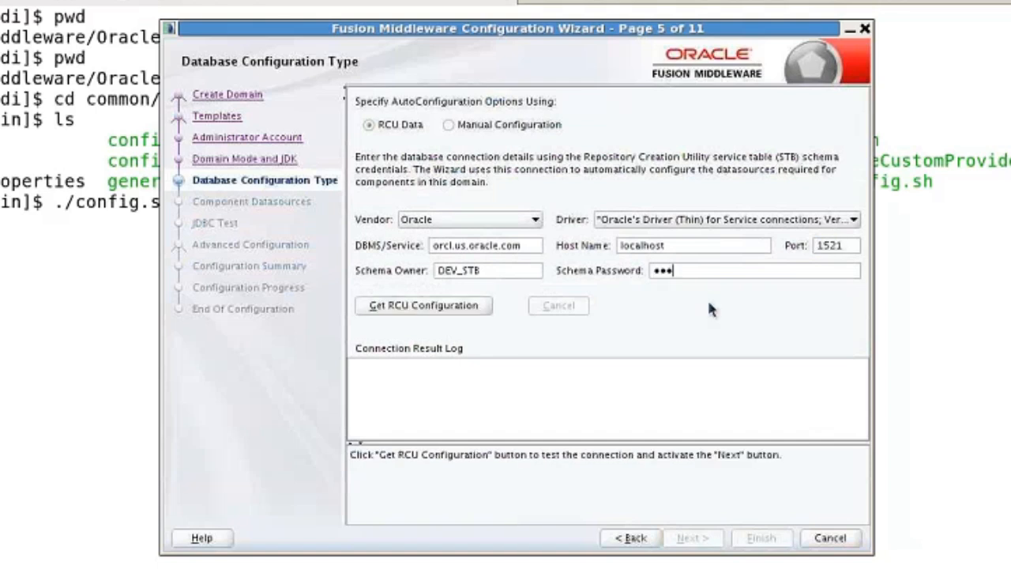
type("****")
type("*")
left_click(439, 313)
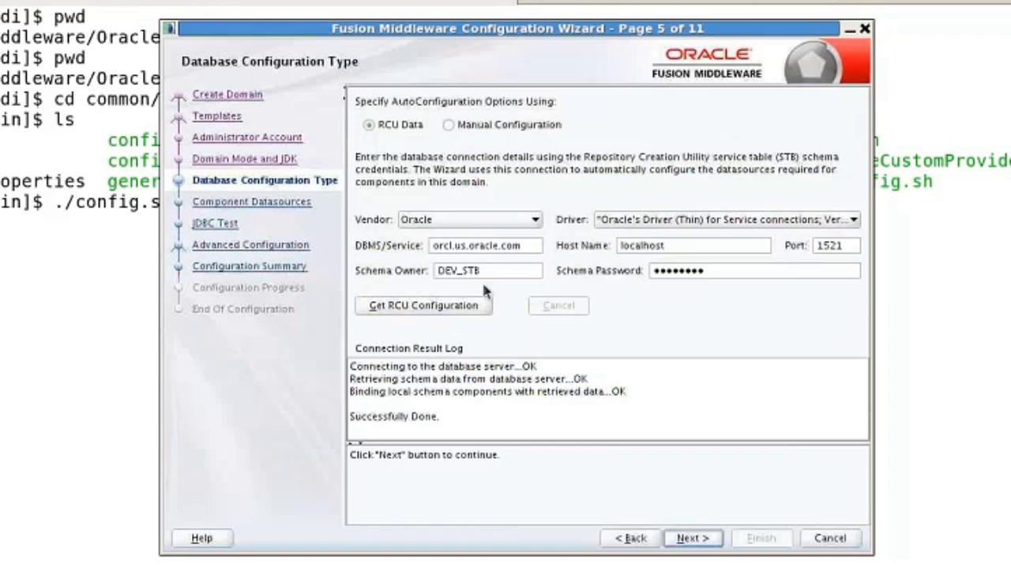
Continue past the successful RCU load and the five component schema datasources to the JDBC test
left_click(692, 537)
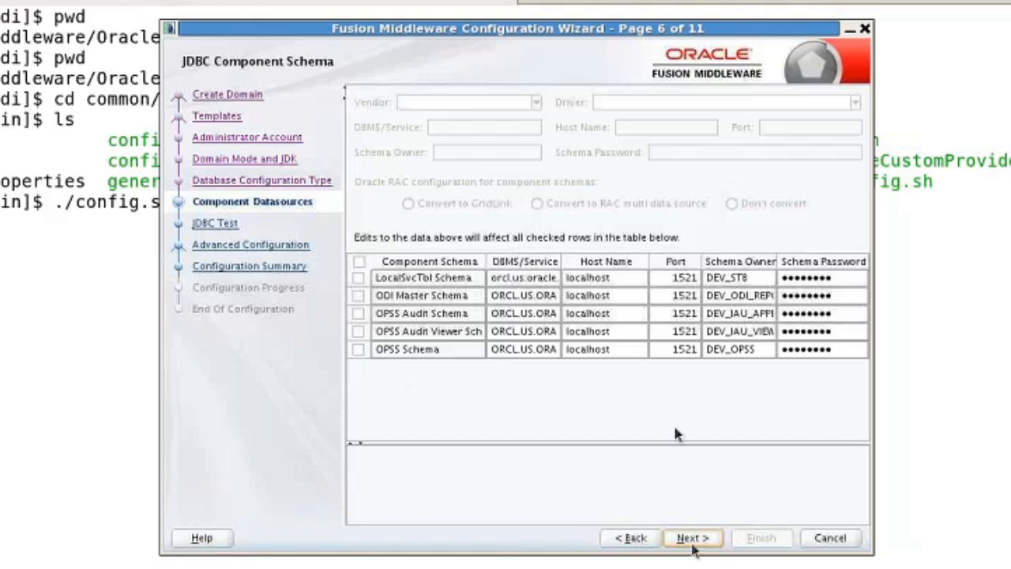
left_click(692, 541)
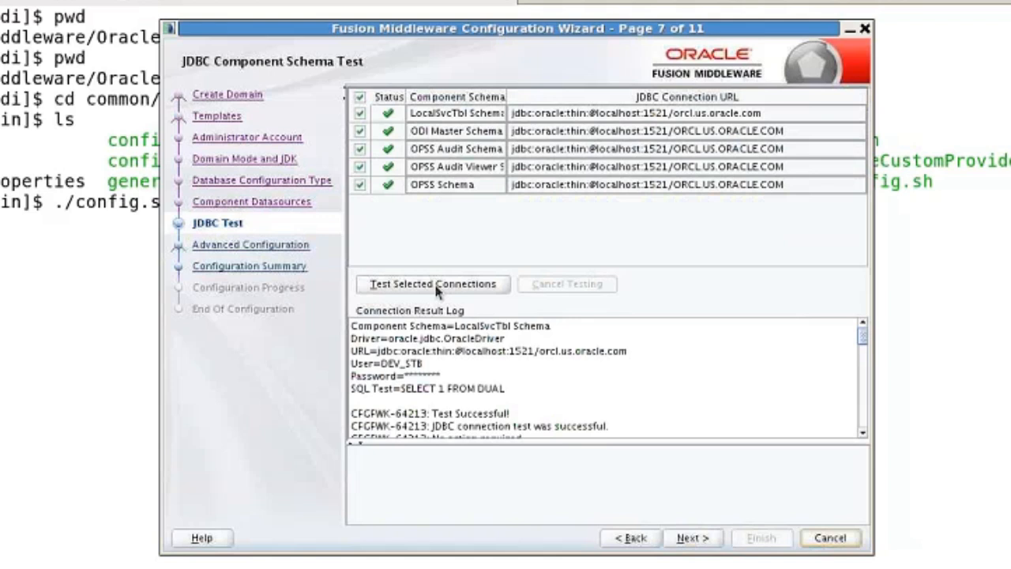
Confirm all five JDBC component schema tests pass and advance to Advanced Configuration
left_click(684, 545)
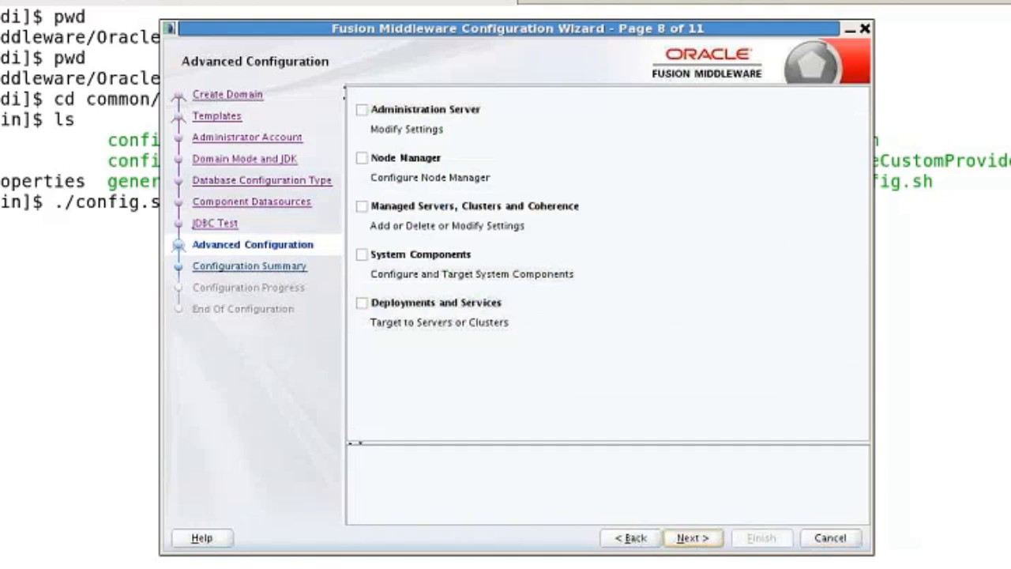
Tick System Components under Advanced Configuration and continue to the System Components page
left_click(362, 256)
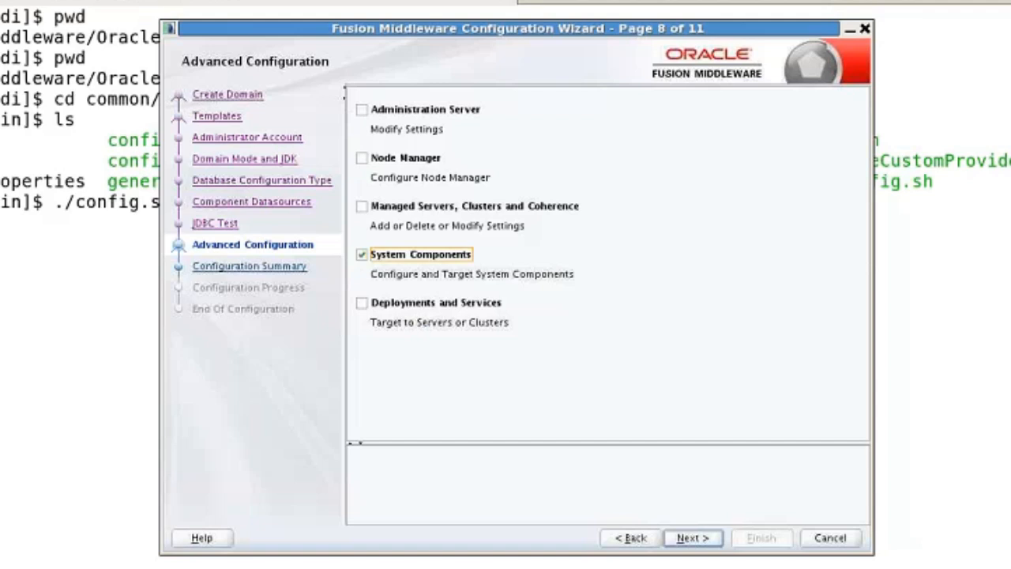
left_click(696, 539)
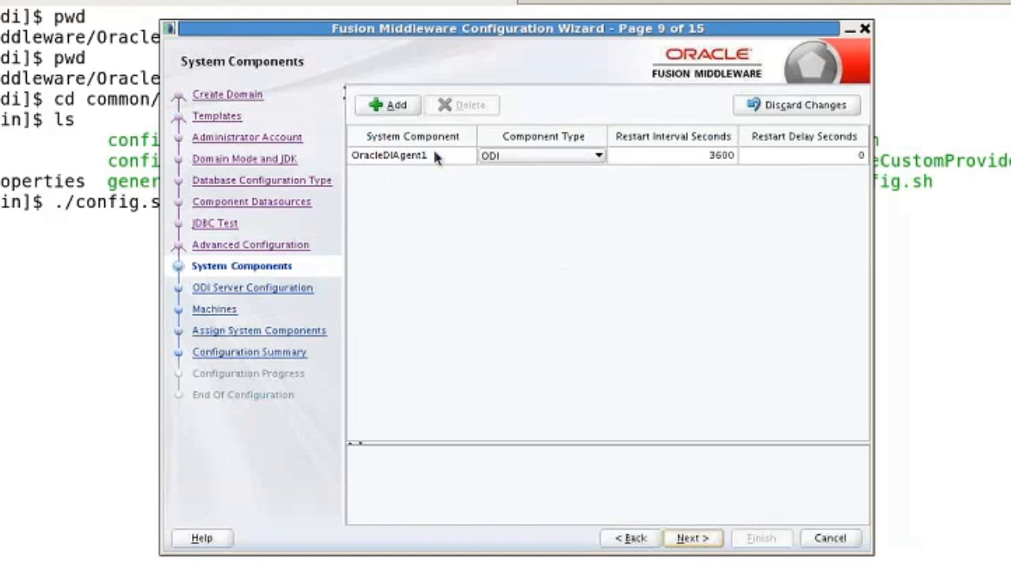
Keep ODI as OracleDIAgent1's component type and proceed to ODI Server Configuration
left_click(598, 157)
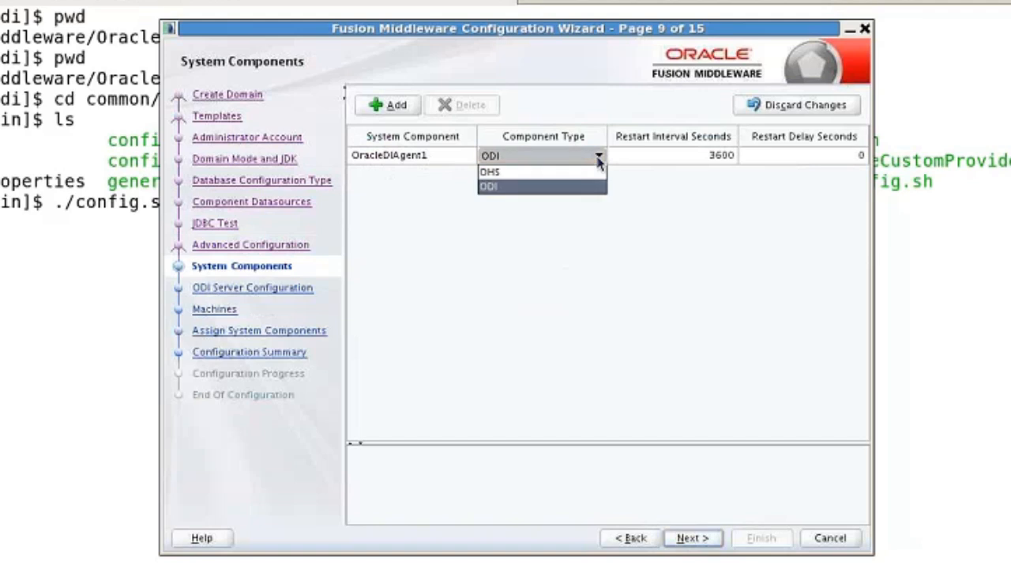
left_click(599, 158)
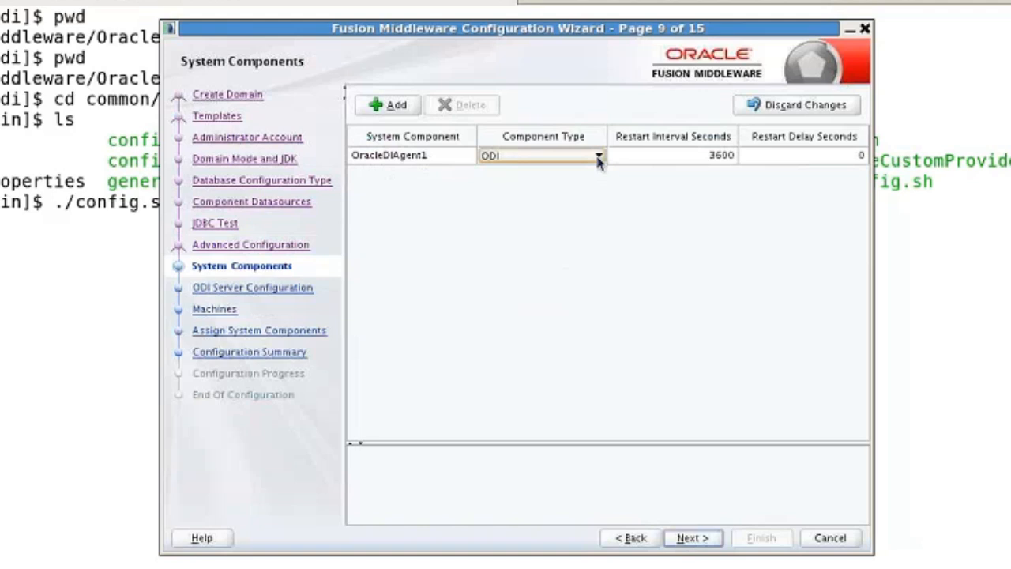
left_click(692, 544)
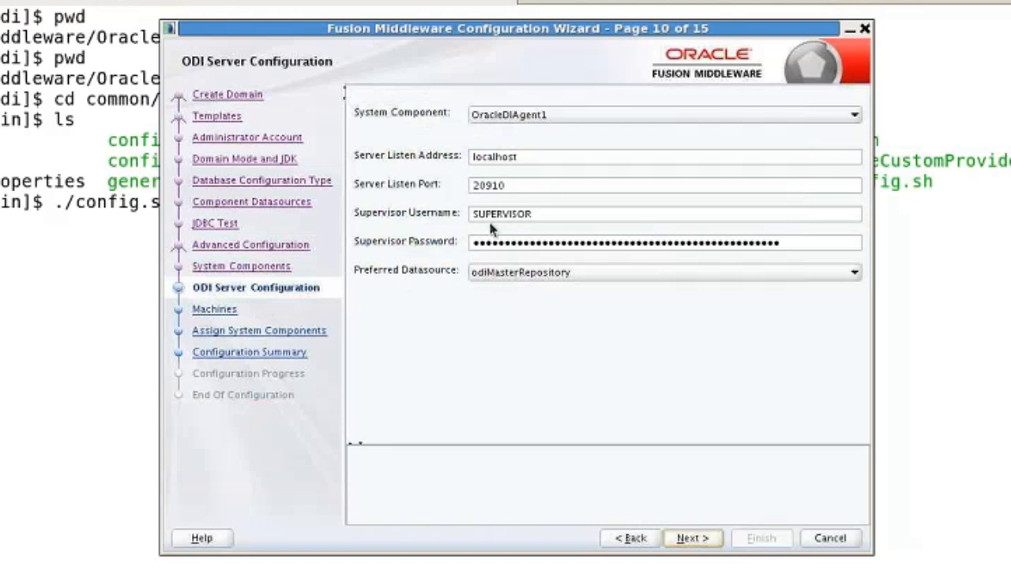
Replace OracleDIAgent1's supervisor password with a new one and advance to the Machines page
triple_click(541, 245)
type("w")
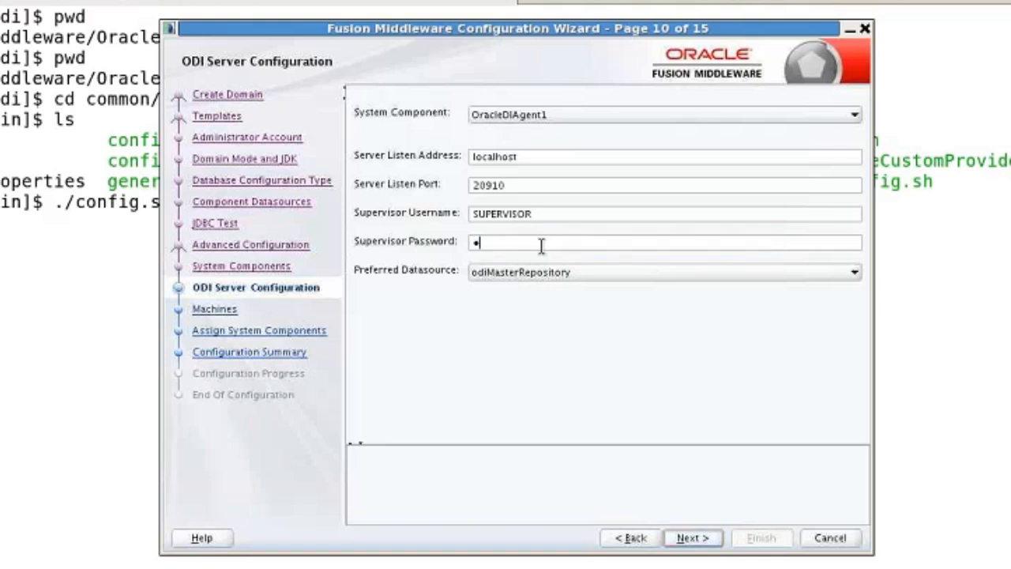
type("elcome1")
left_click(698, 539)
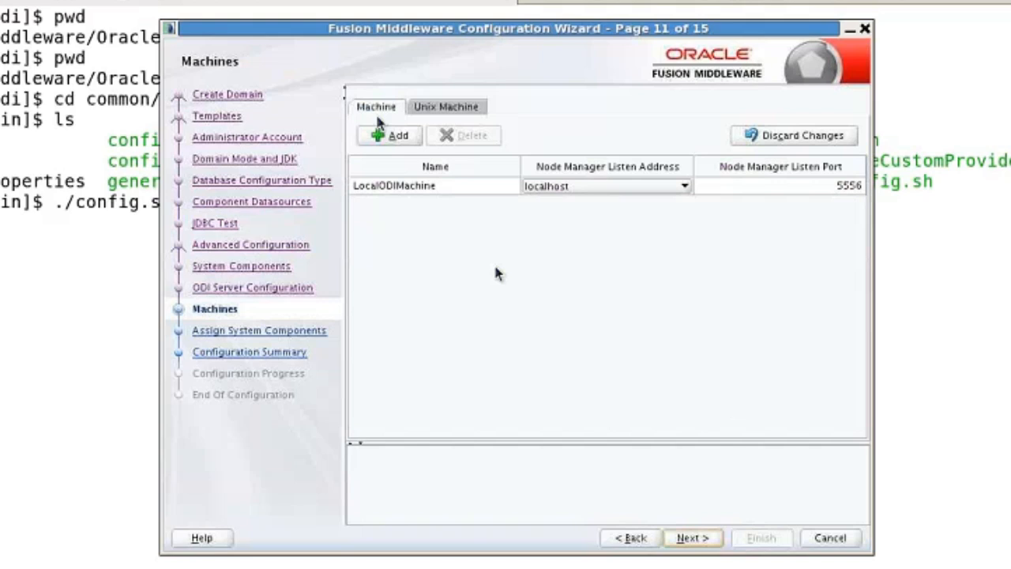
Accept LocalODIMachine and OracleDIAgent1's assignment to it, advancing to Configuration Summary
left_click(700, 538)
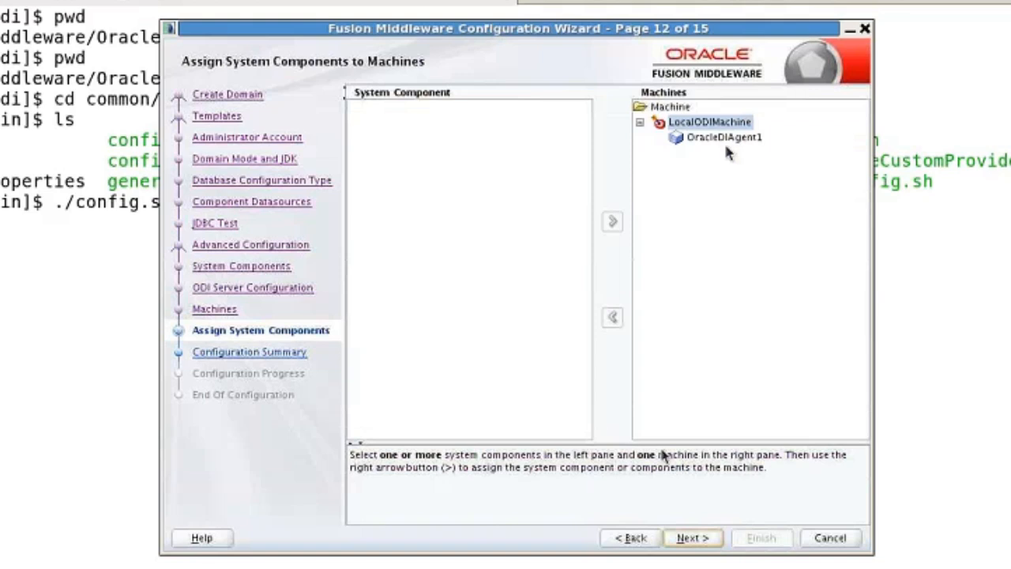
left_click(702, 544)
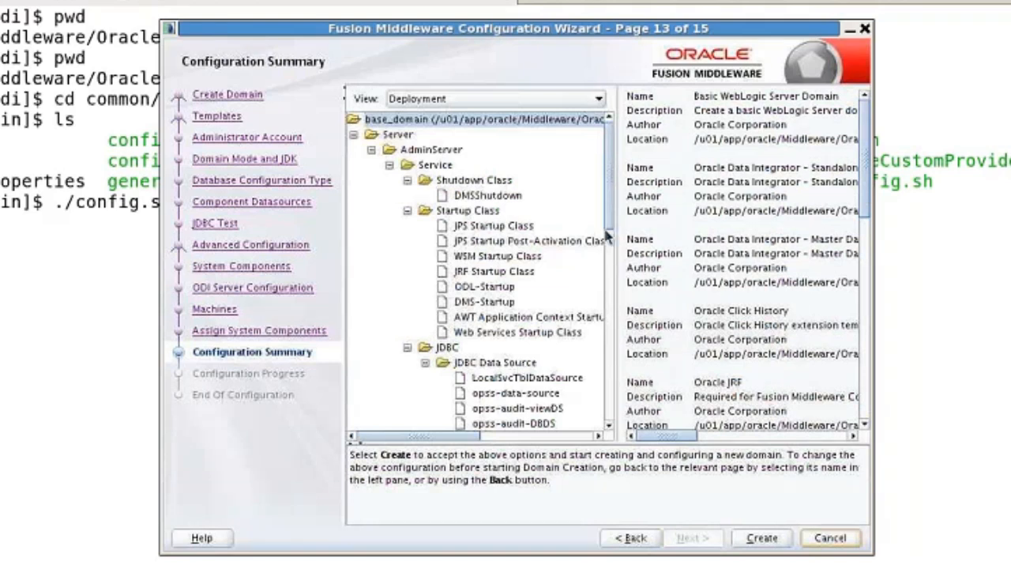
Review summary data sources such as opss-data-source and LocalSvcTblDataSource, then create base_domain
scroll(607, 237, "down", 5)
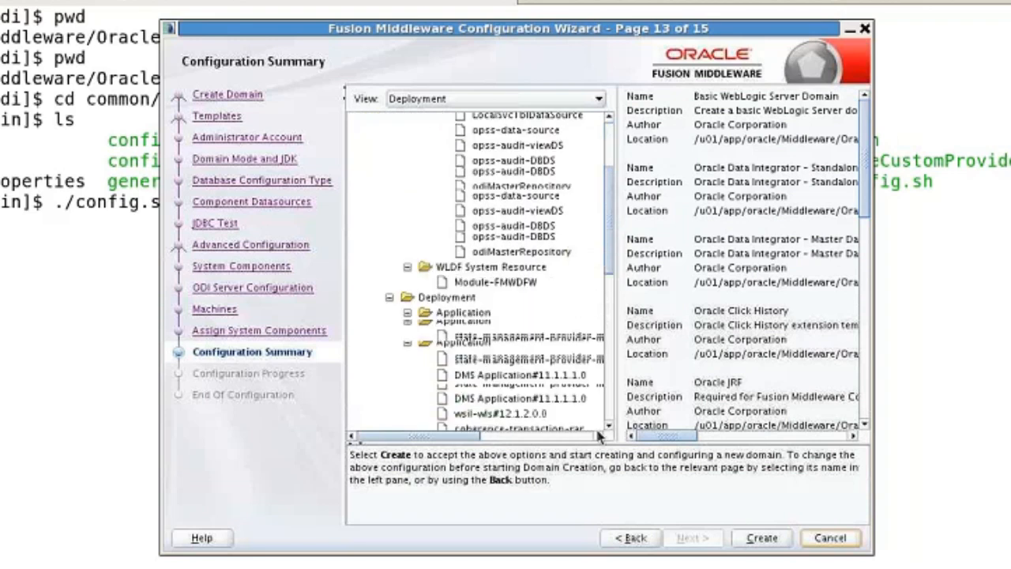
left_click(610, 425)
left_click(609, 426)
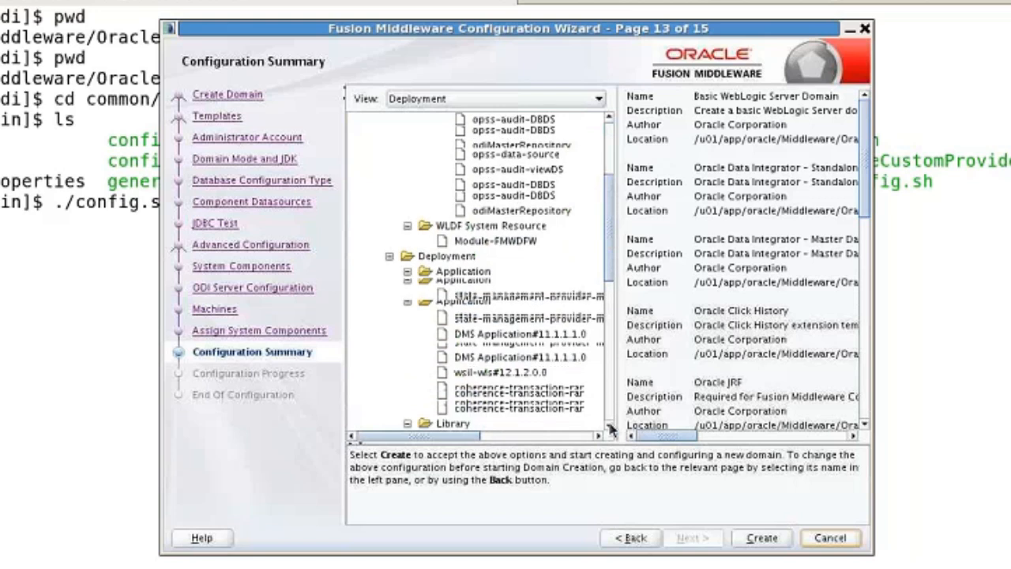
left_click(609, 425)
left_click(609, 426)
left_click(609, 426)
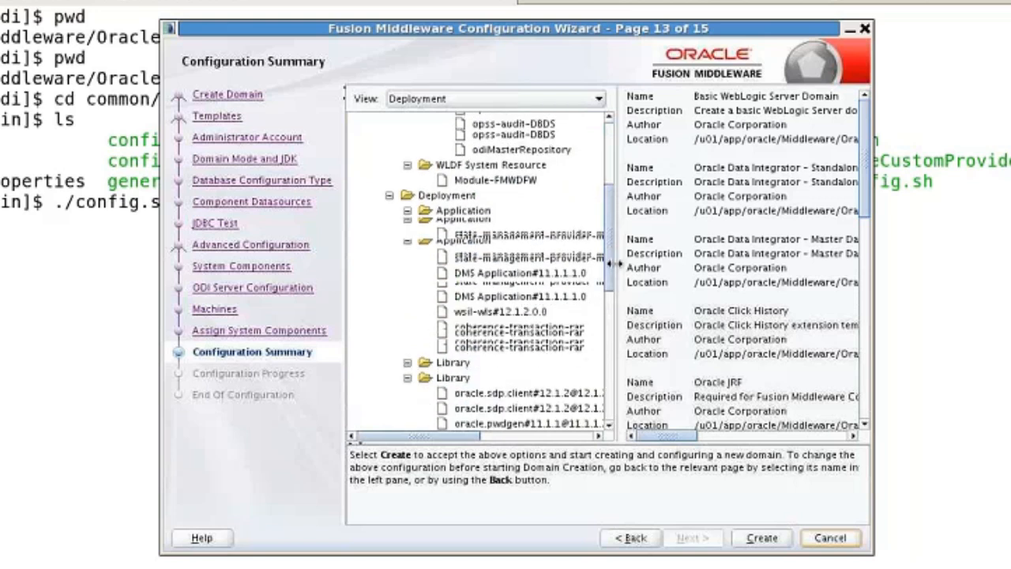
left_click(406, 212)
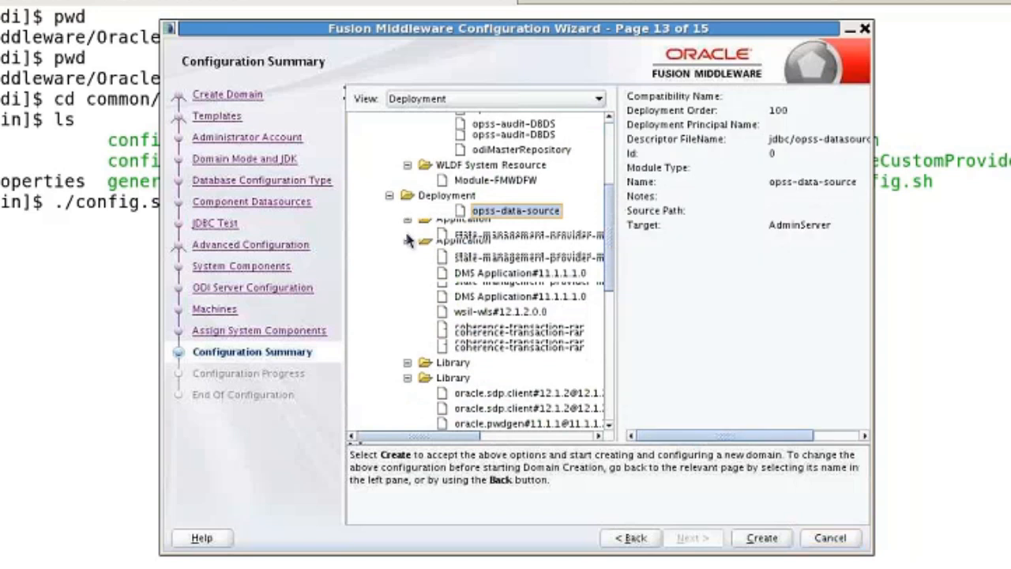
left_click(391, 196)
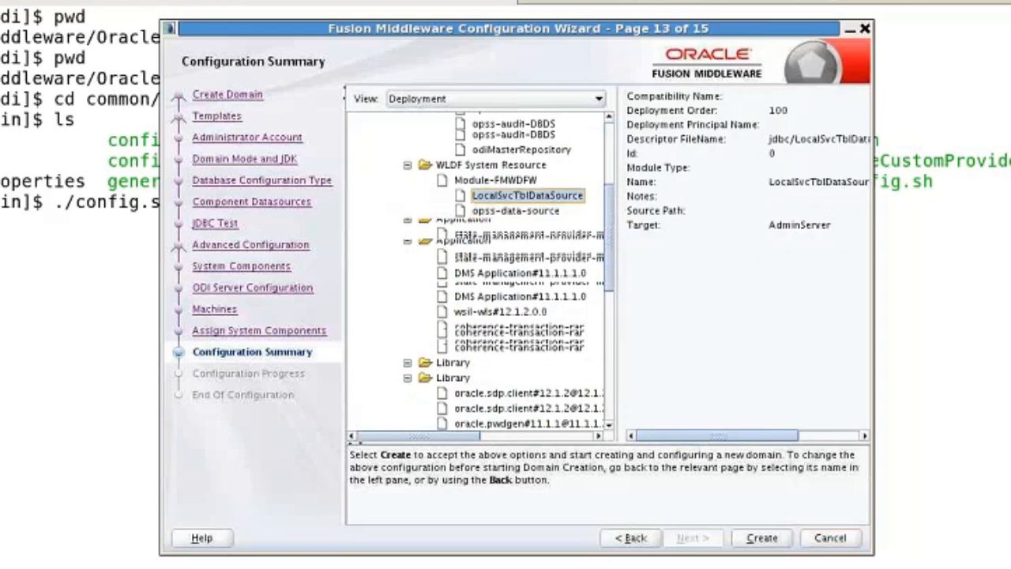
left_click(763, 541)
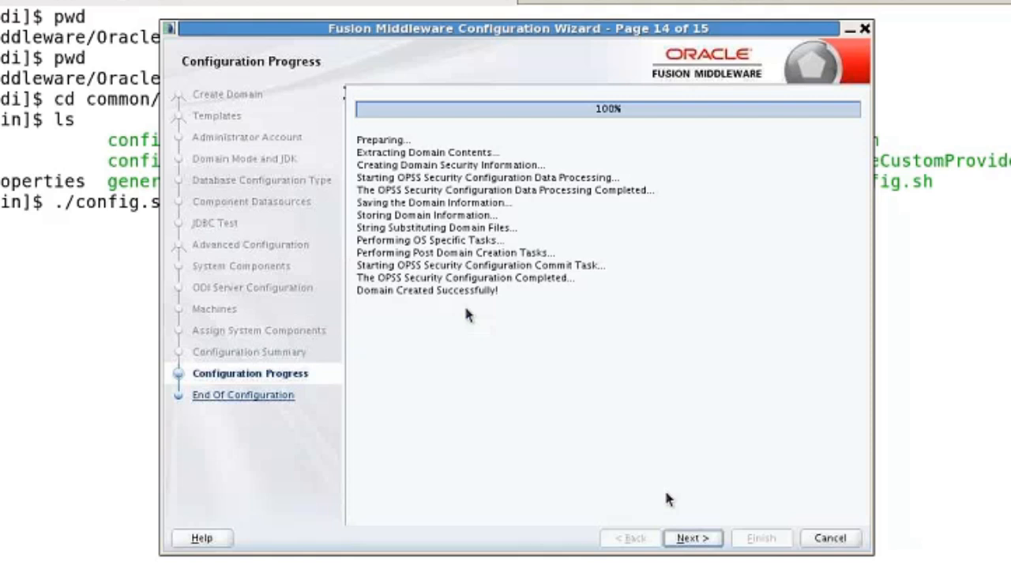
Go to End of Configuration and finish, closing the Configuration Wizard
left_click(701, 542)
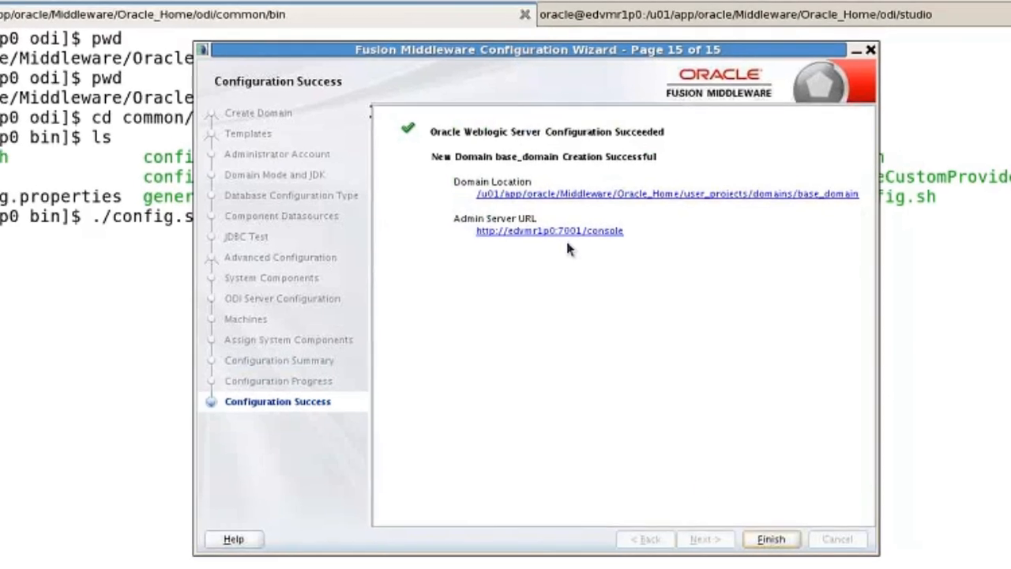
left_click(775, 540)
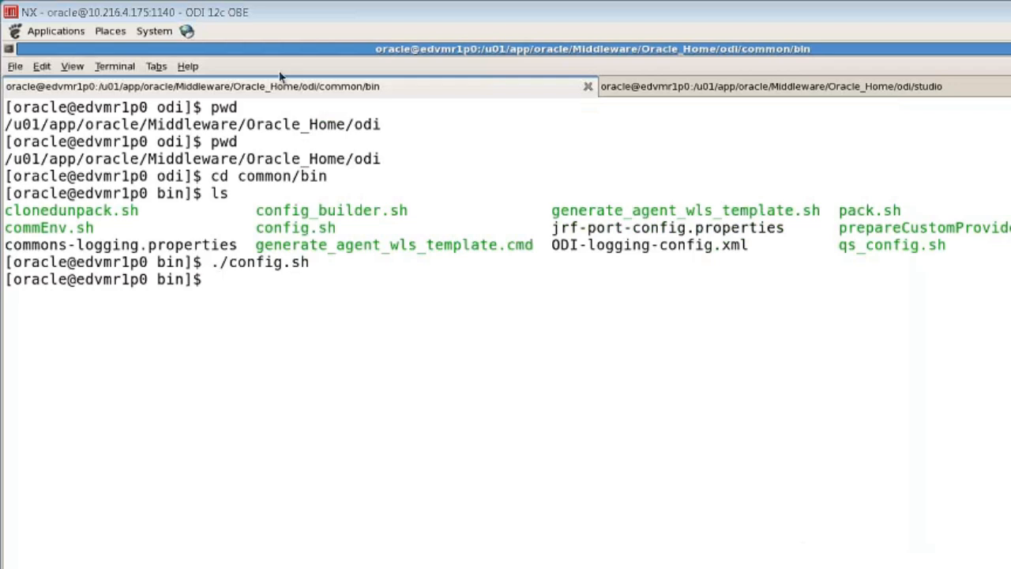
Run ./odi.sh in the studio terminal tab to launch ODI Studio
left_click(677, 87)
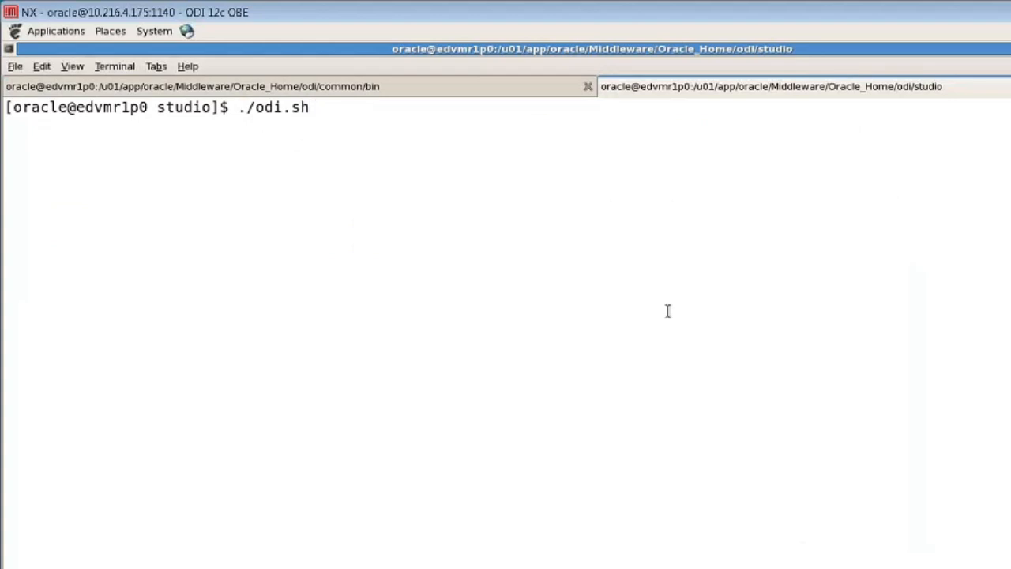
key("Return")
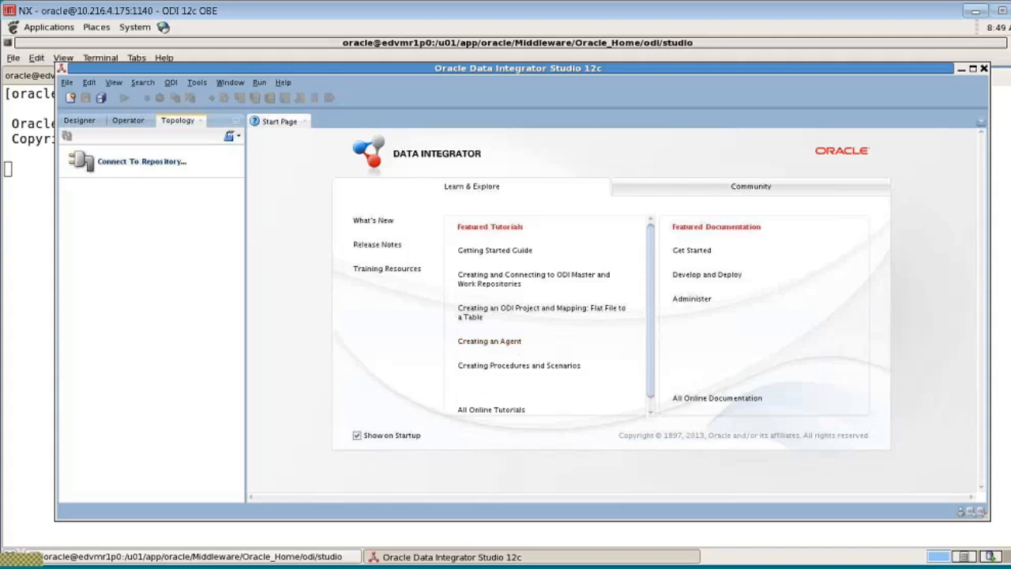
Enter the wallet password and log in to the DEV_ODI_REPO repository
left_click(150, 163)
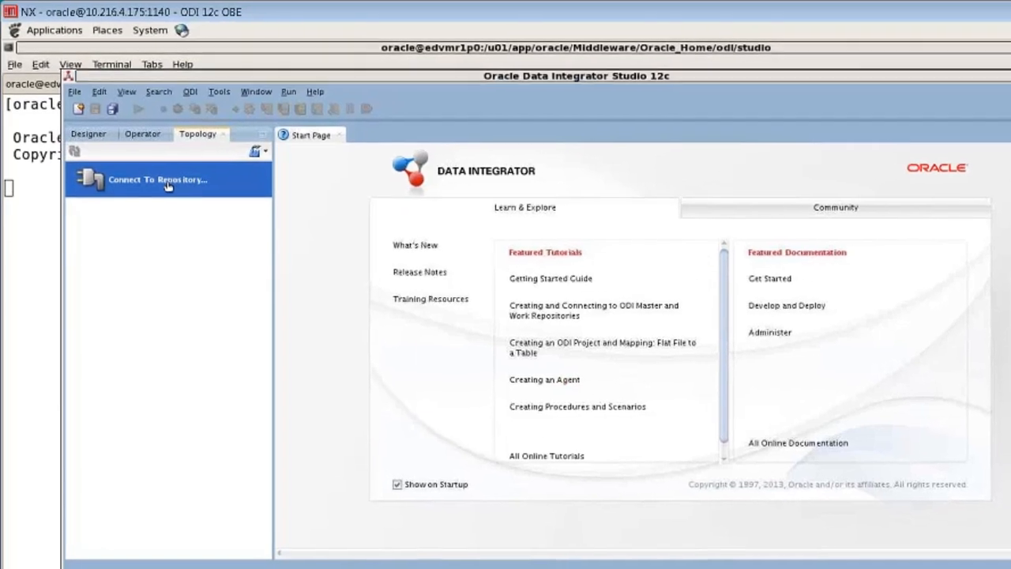
type("w")
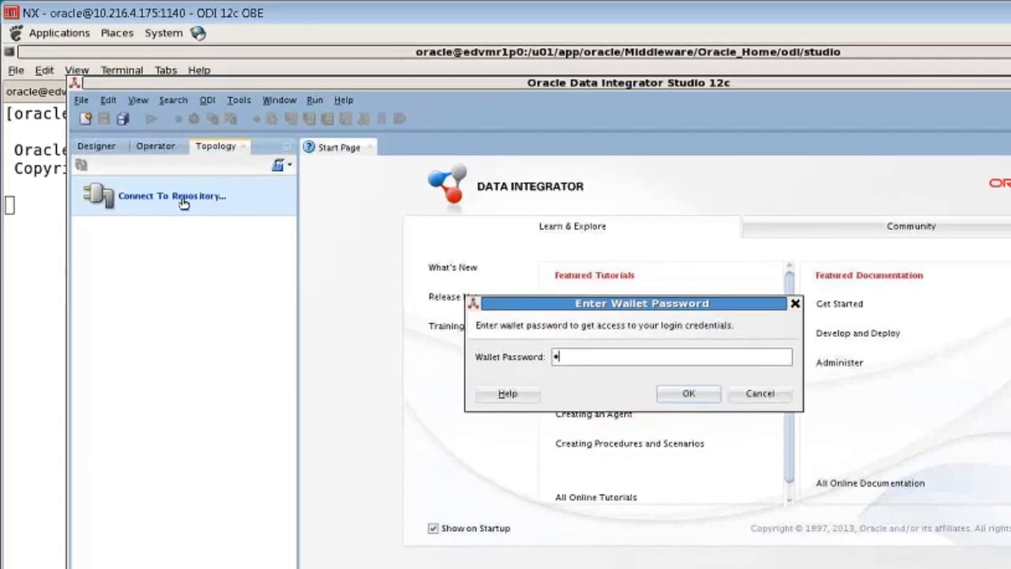
type("elcome1")
key("Return")
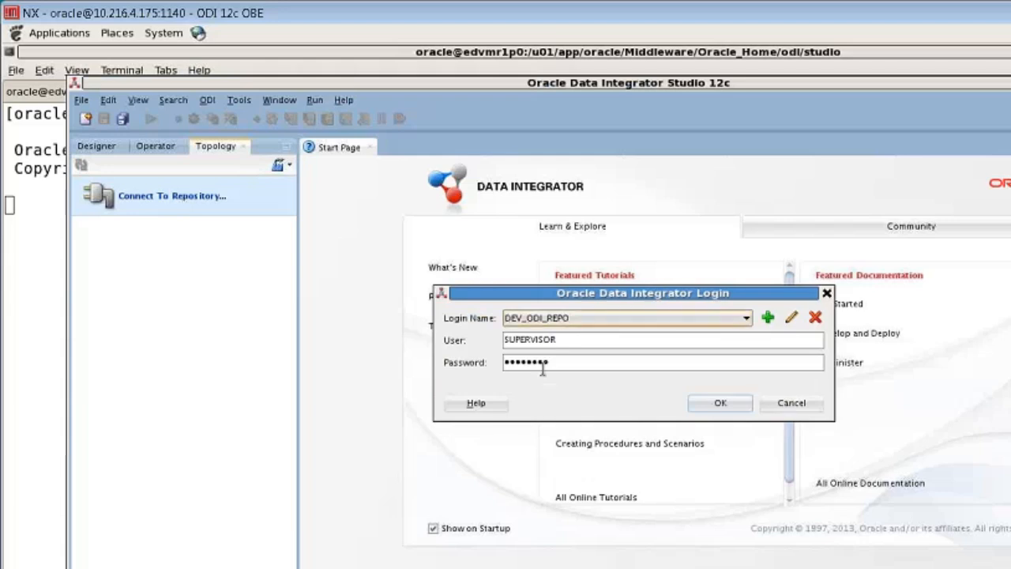
left_click(729, 406)
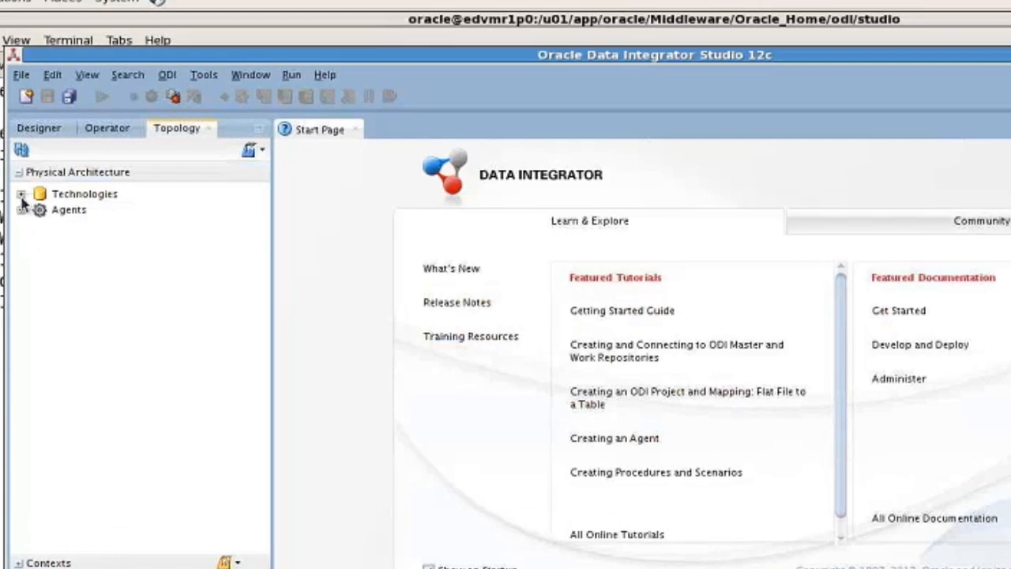
left_click(22, 194)
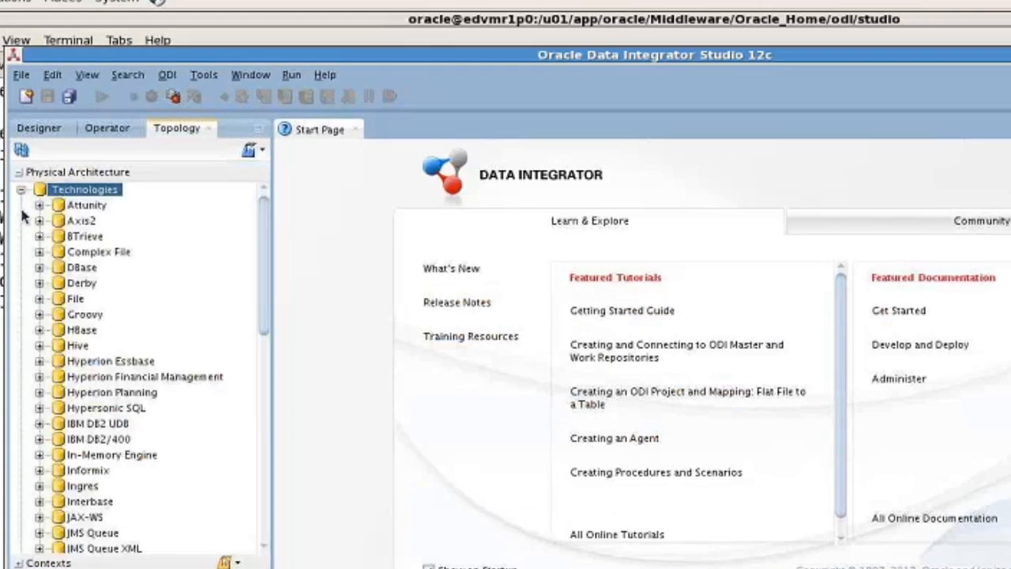
left_click(40, 299)
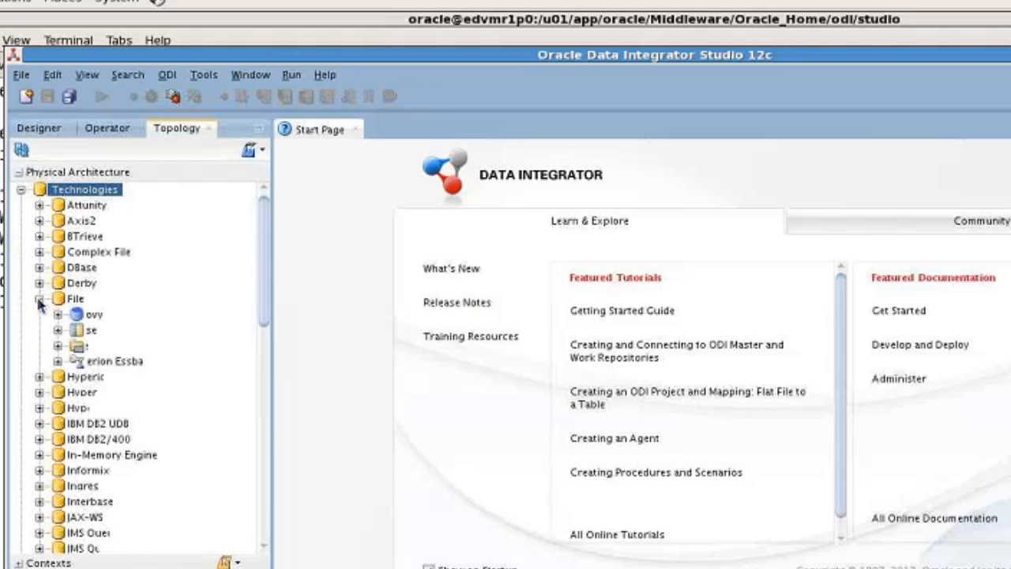
scroll(41, 316, "down", 7)
left_click(39, 519)
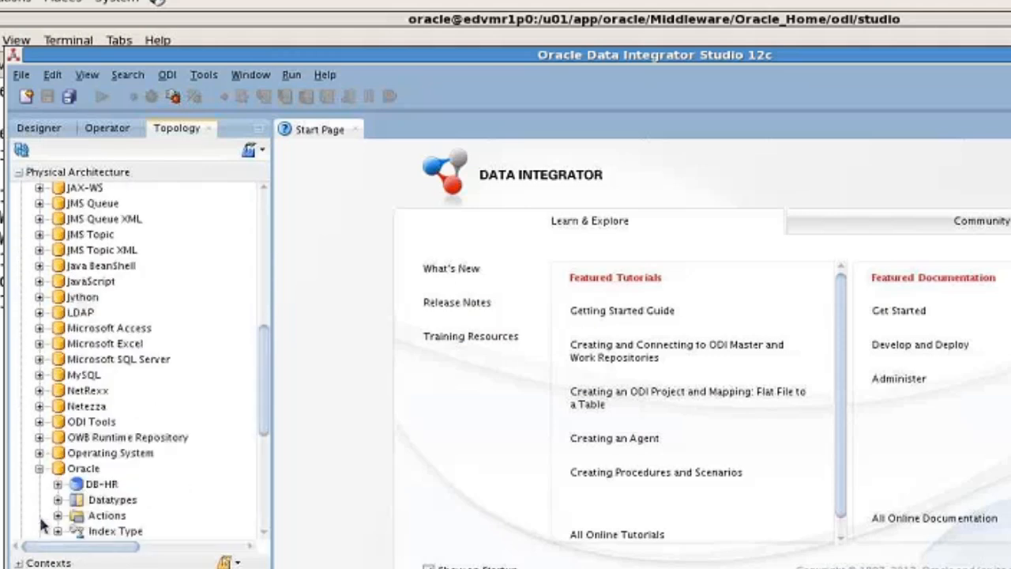
left_click(57, 485)
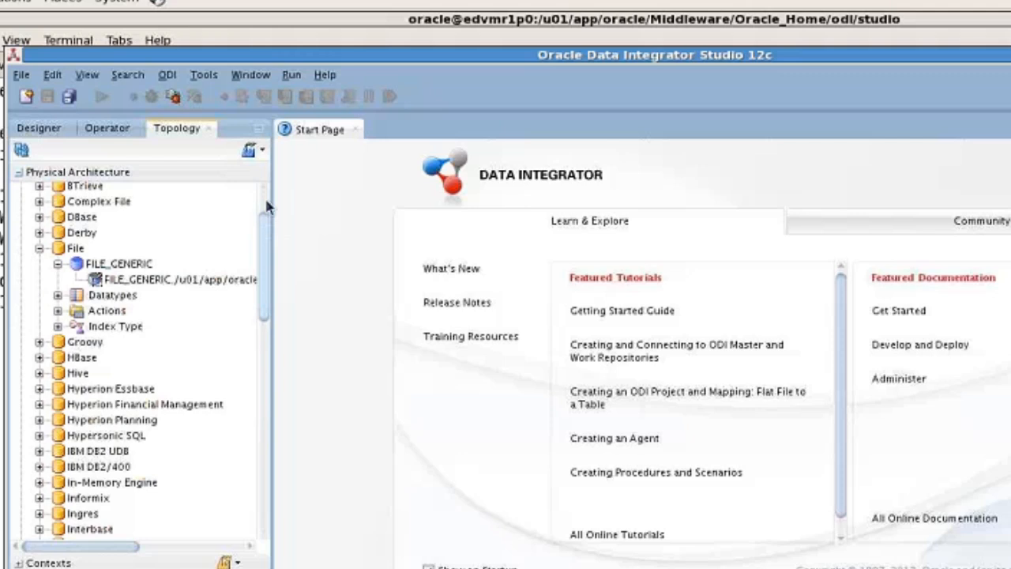
scroll(266, 206, "up", 2)
left_click(20, 194)
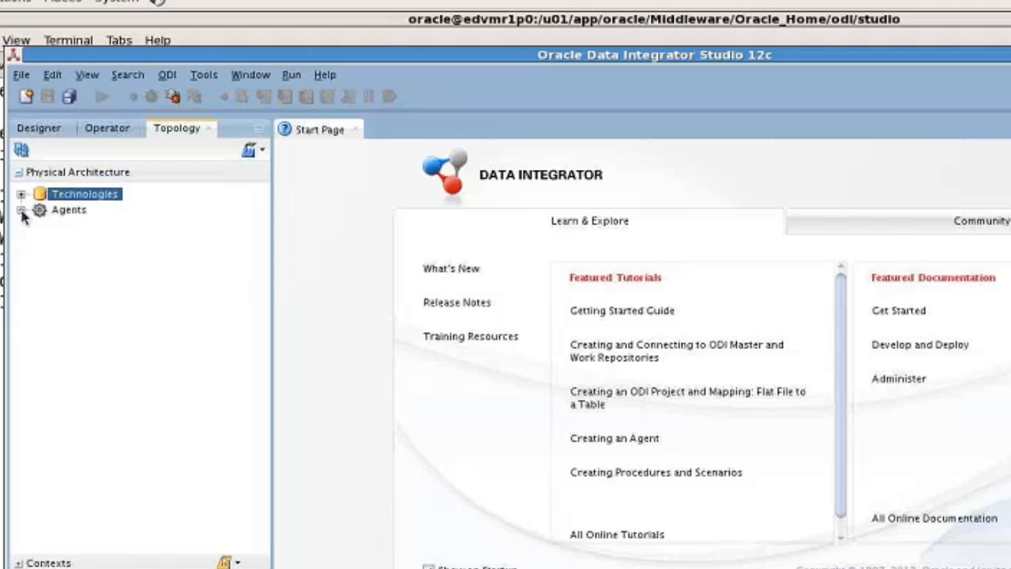
left_click(21, 212)
Create a new physical agent named OracleDIAgent1 with port 20910 and save it
right_click(81, 214)
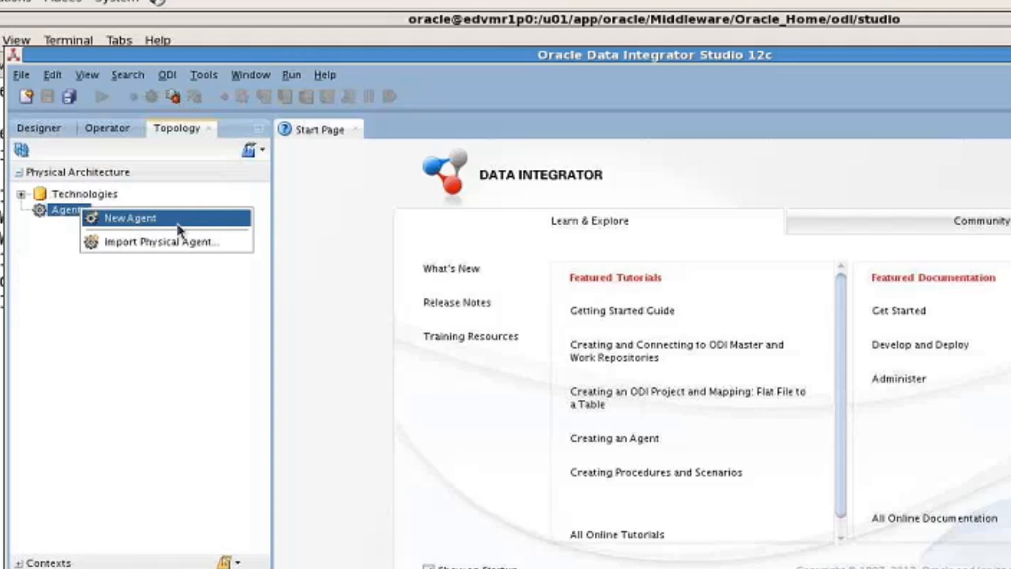
left_click(179, 228)
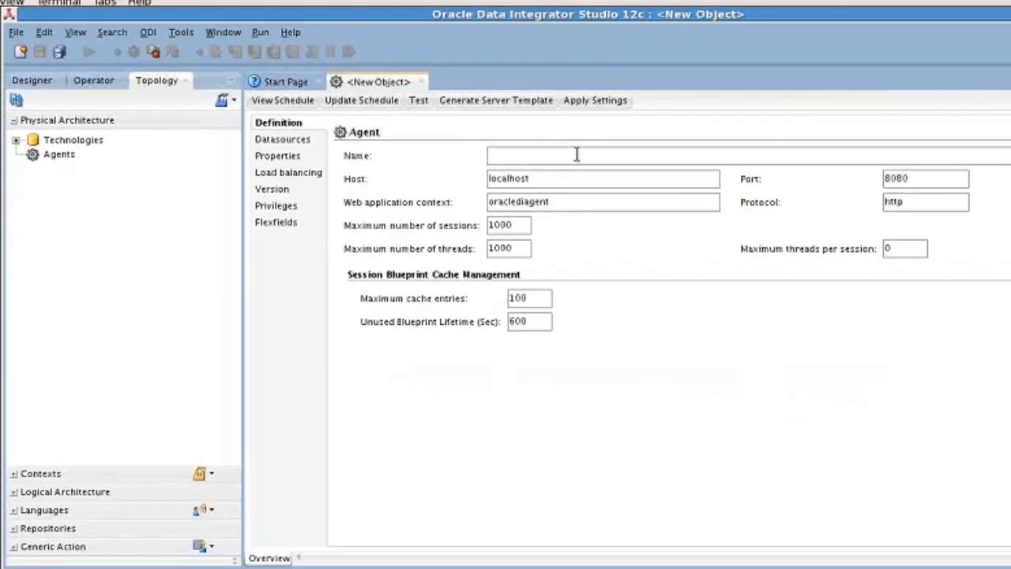
left_click(577, 155)
type("OracleDIA")
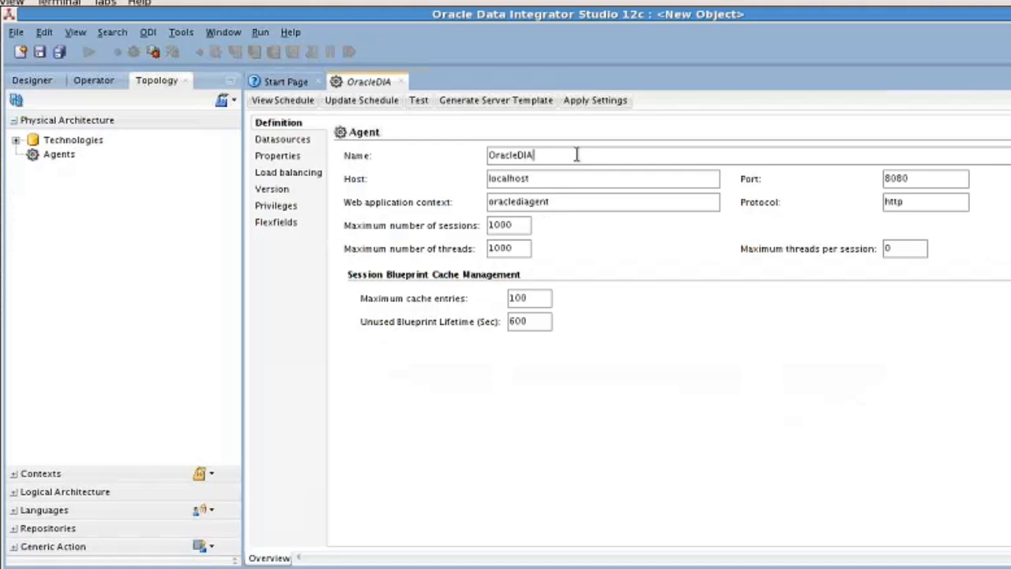
type("gent1")
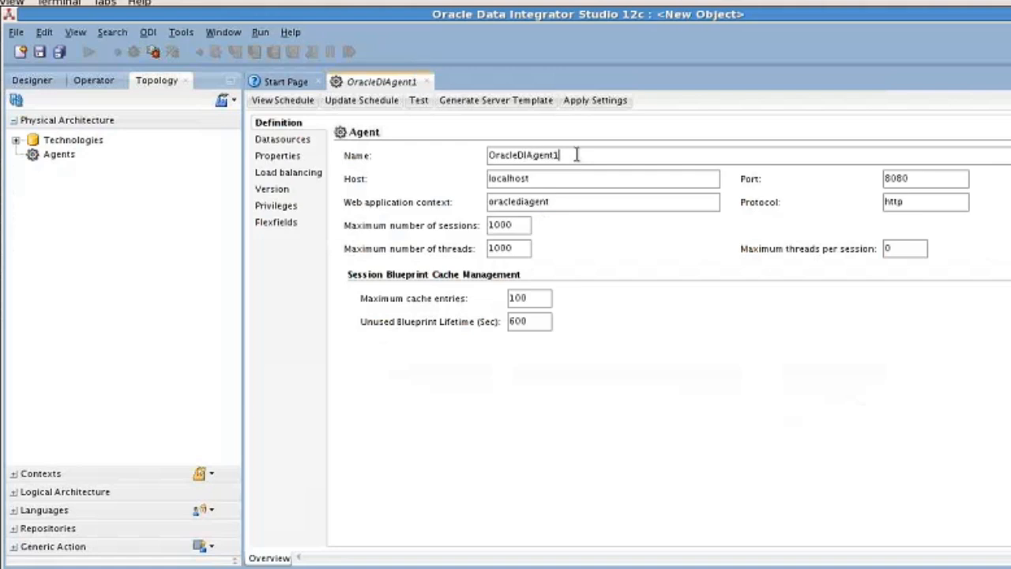
key("Tab")
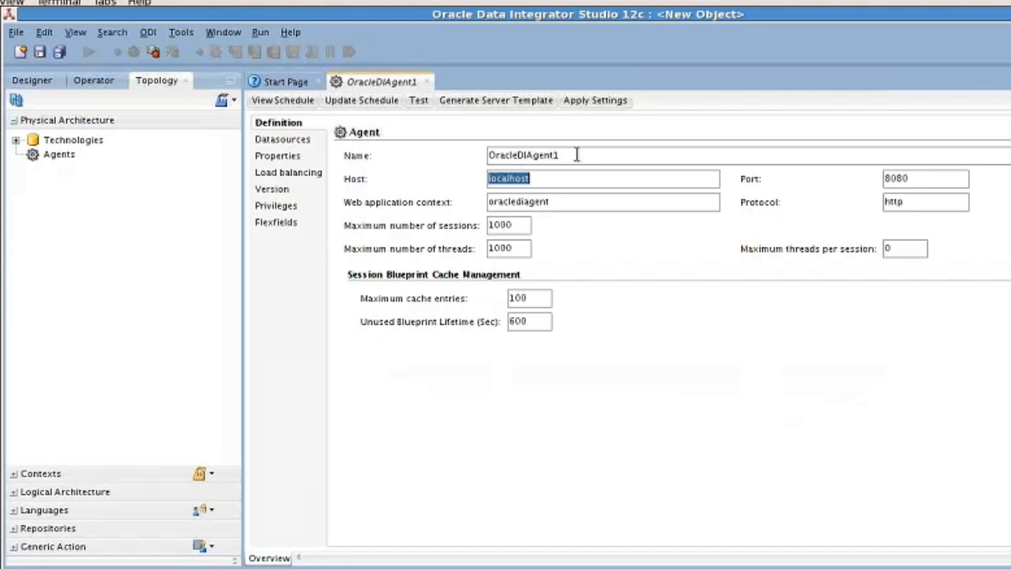
key("Tab")
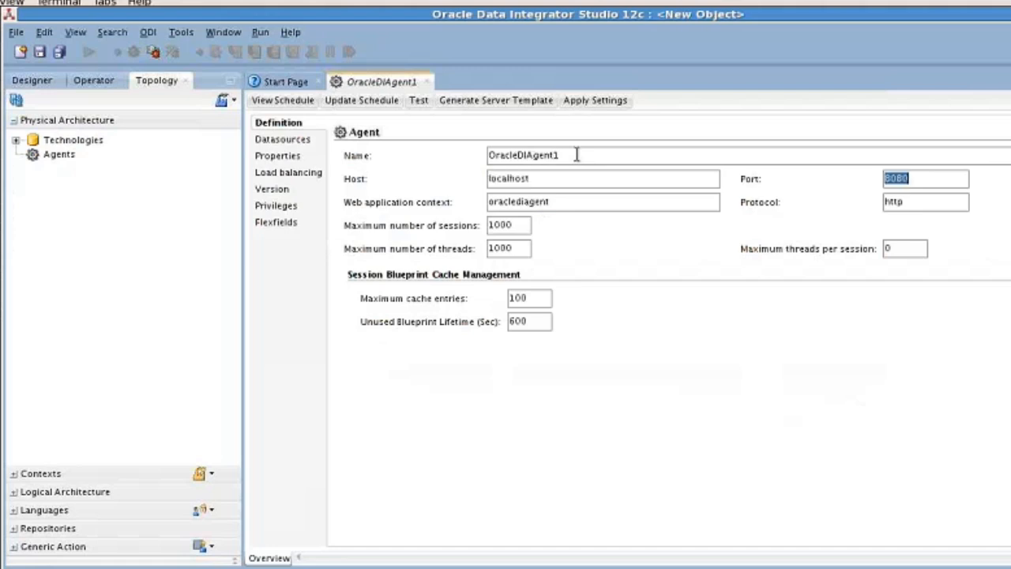
type("20910")
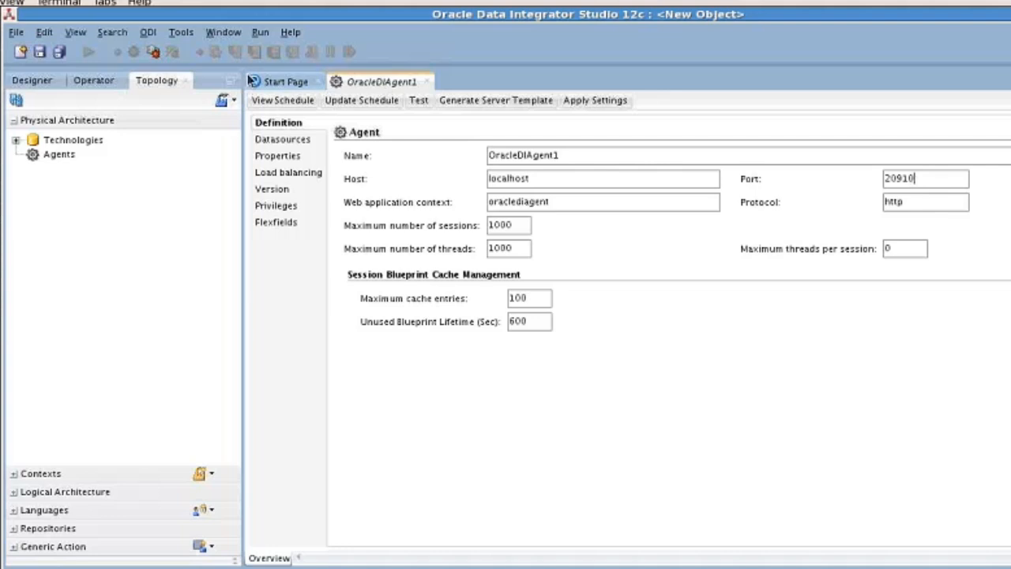
left_click(40, 53)
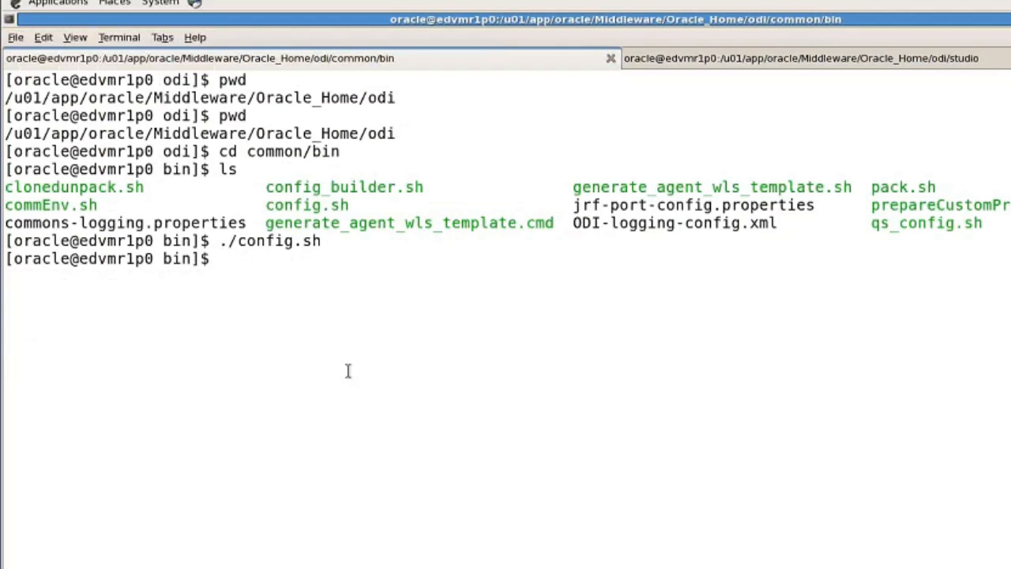
Change to $FMW_HOME/user_projects/domains/base_domain/bin and list its contents with ll
type("cd $FMW_H")
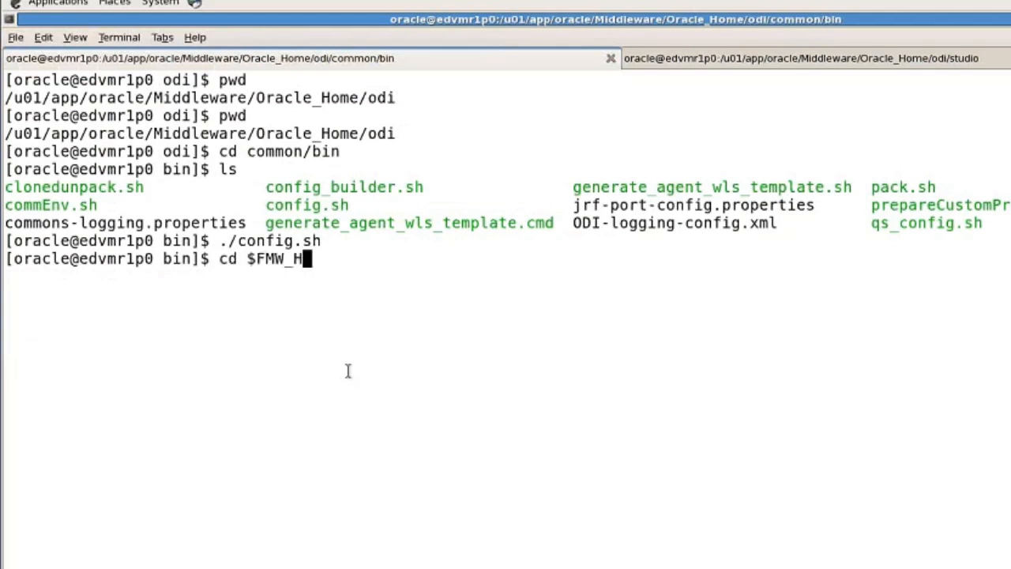
type("OME")
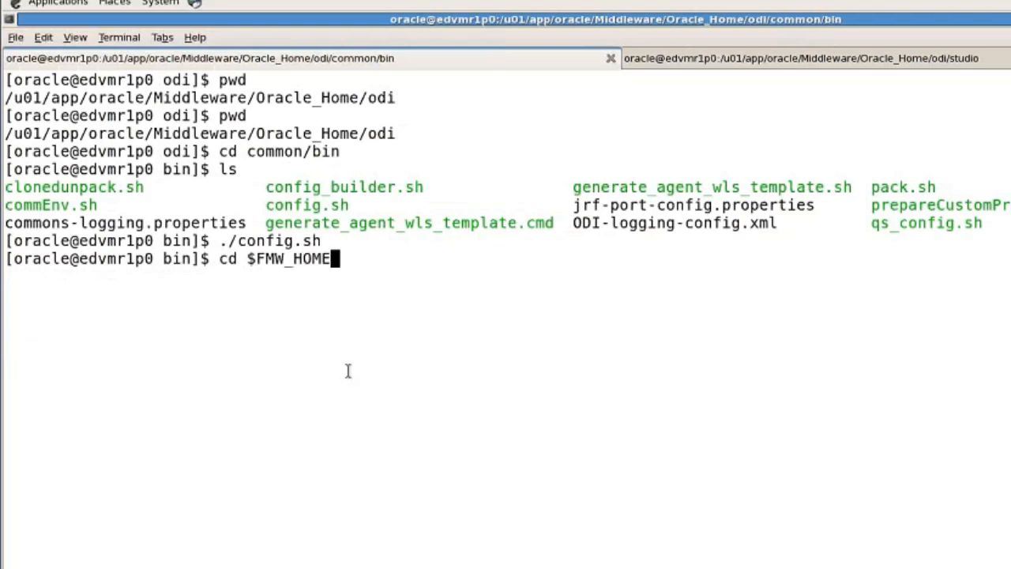
type("/us")
key("Tab")
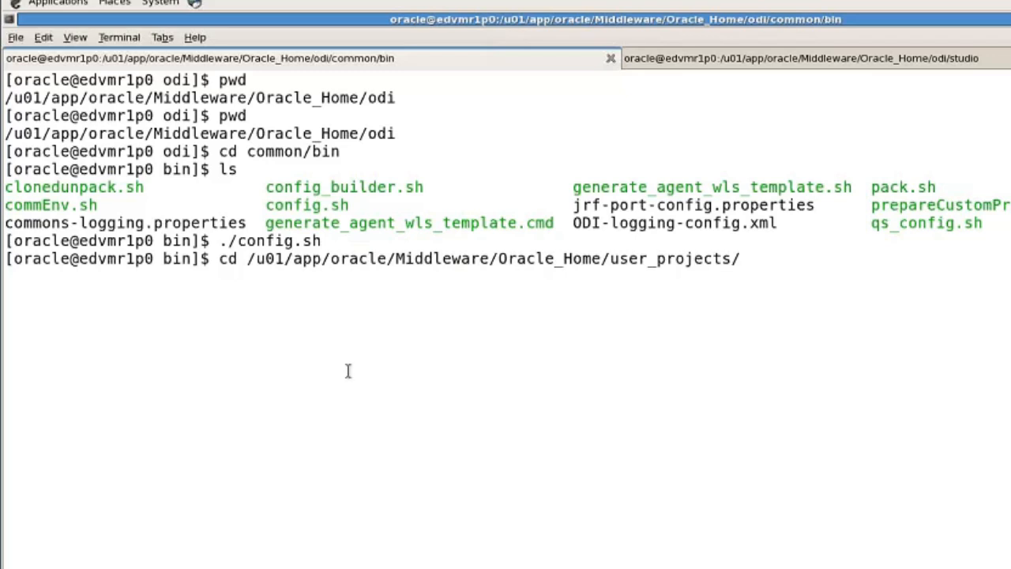
type("d")
key("Tab")
type("b")
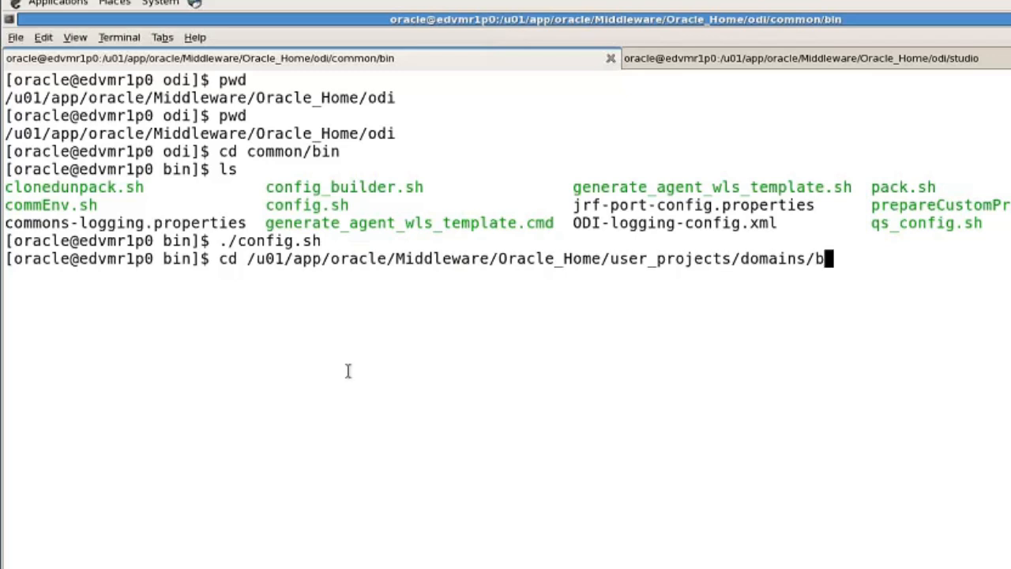
key("Tab")
type("b")
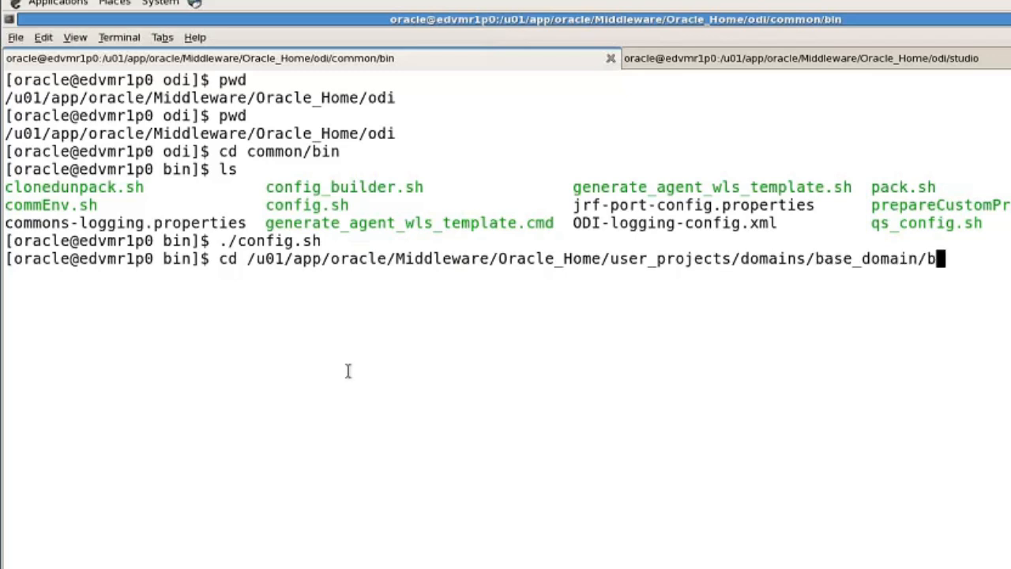
key("Tab")
key("Return")
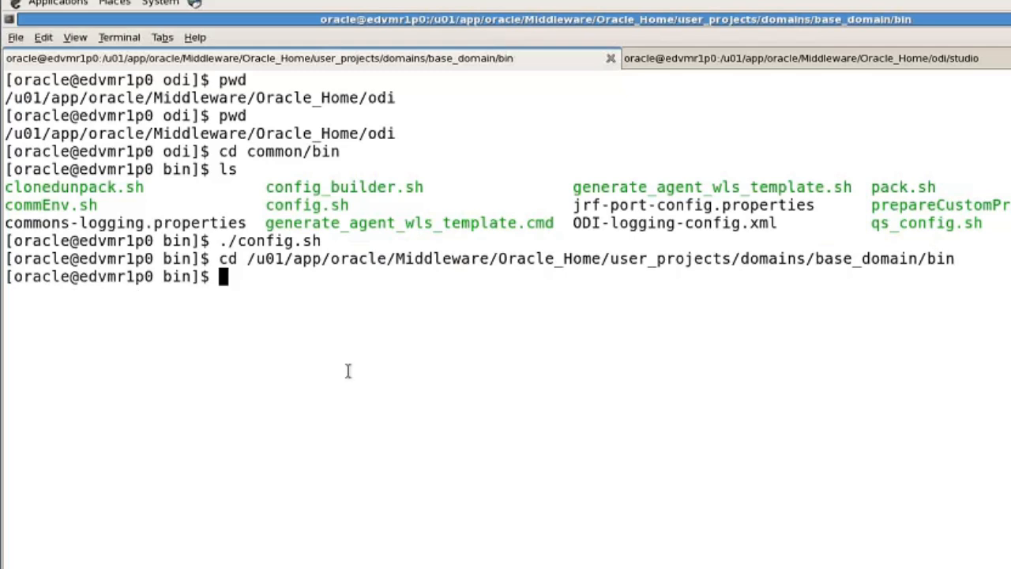
type("ll")
key("Return")
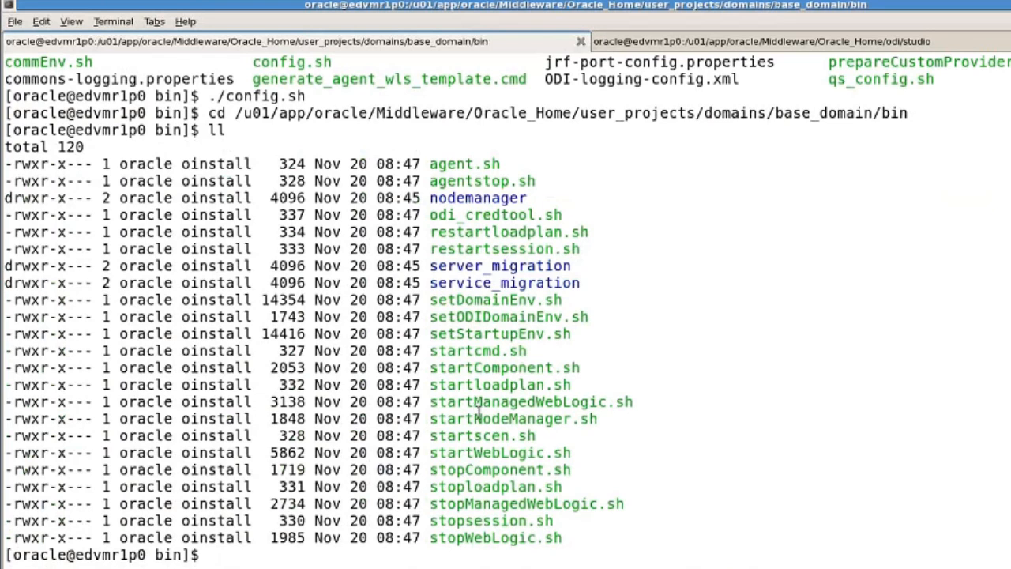
Run ./agent.sh -NAME=OracleDIAgent1 -PORT=20910 to start the standalone agent
left_click_drag(478, 419, 570, 419)
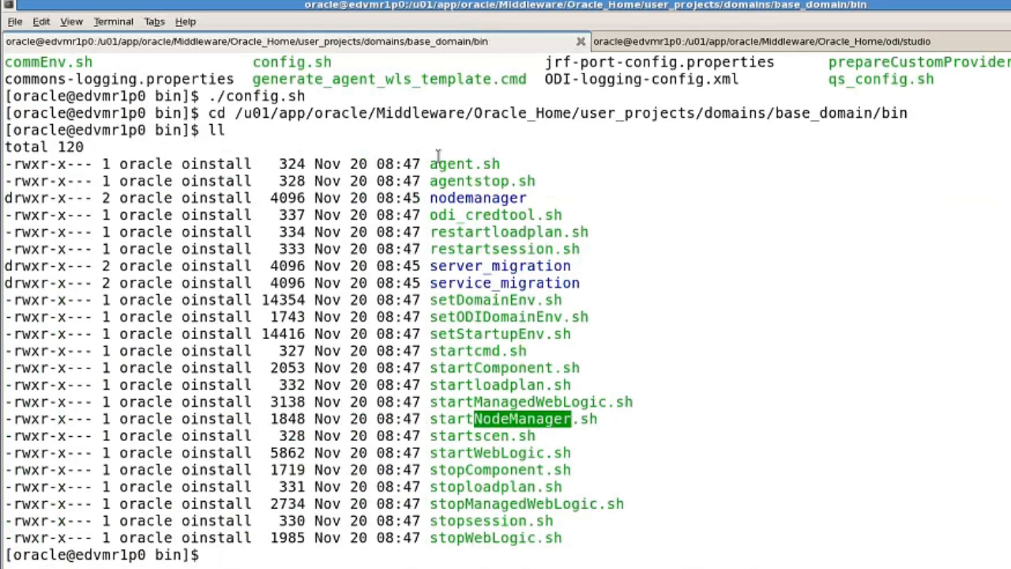
double_click(464, 163)
key("ctrl+c")
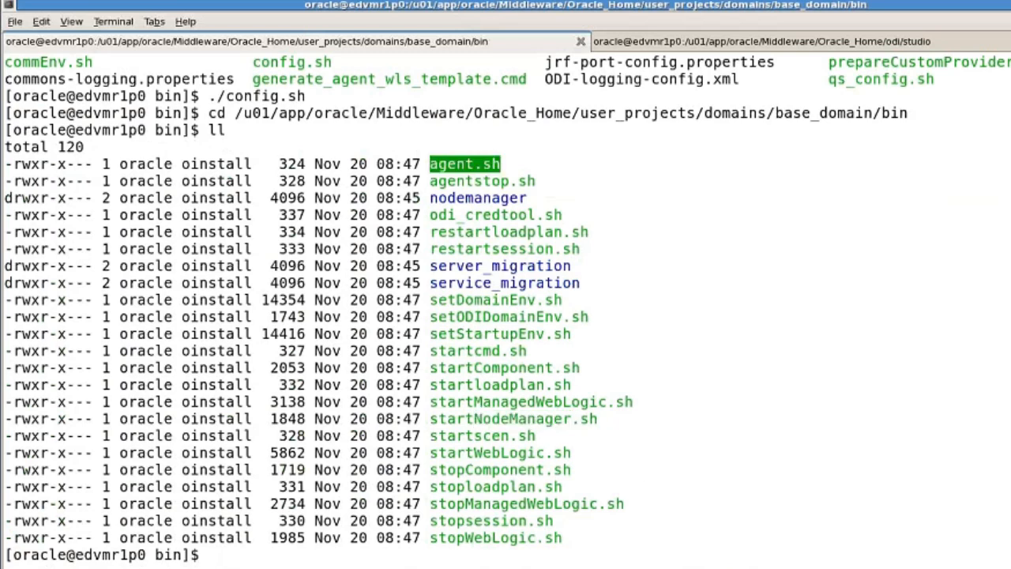
left_click(346, 551)
type("./")
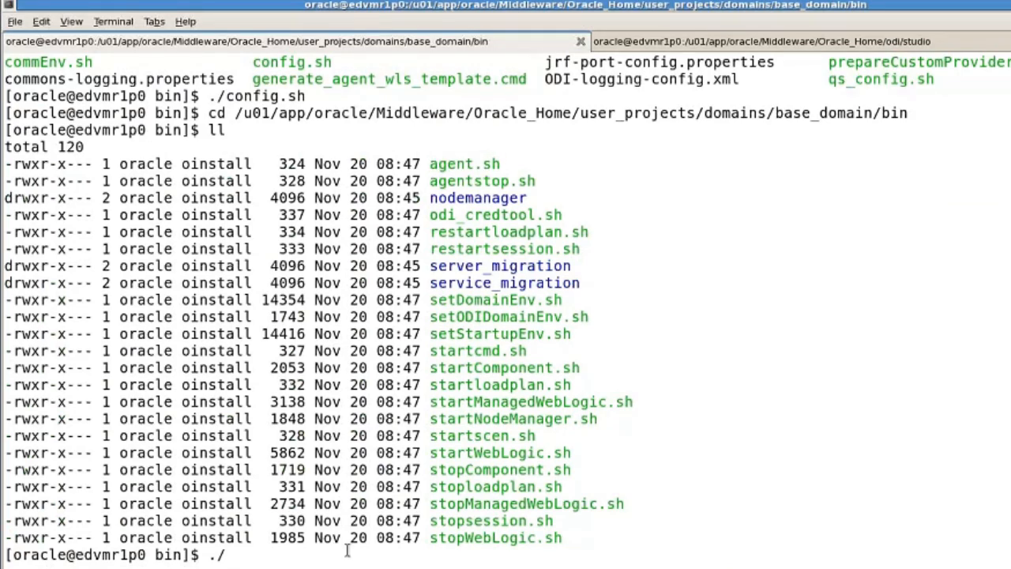
middle_click(346, 550)
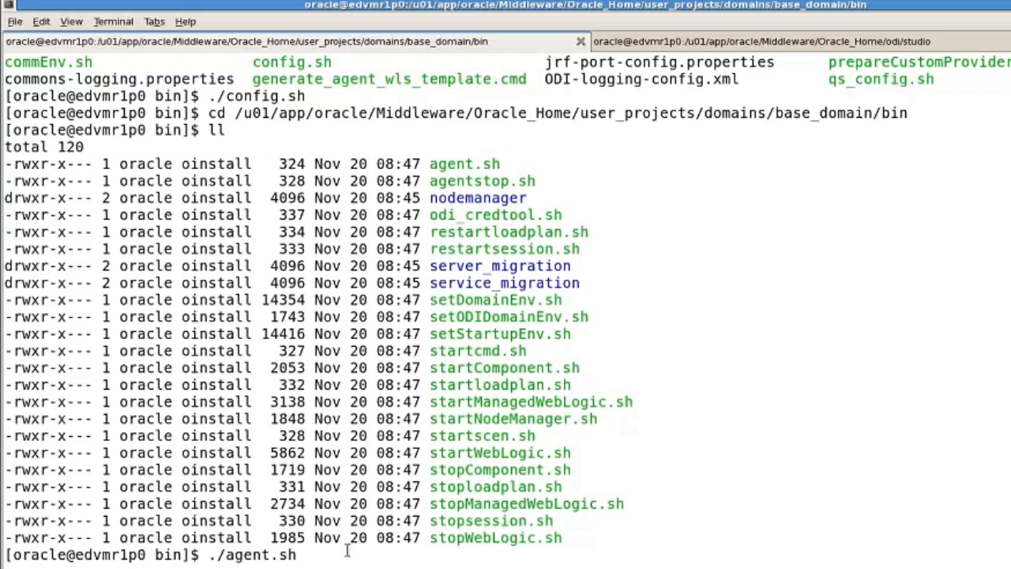
type("-NAME")
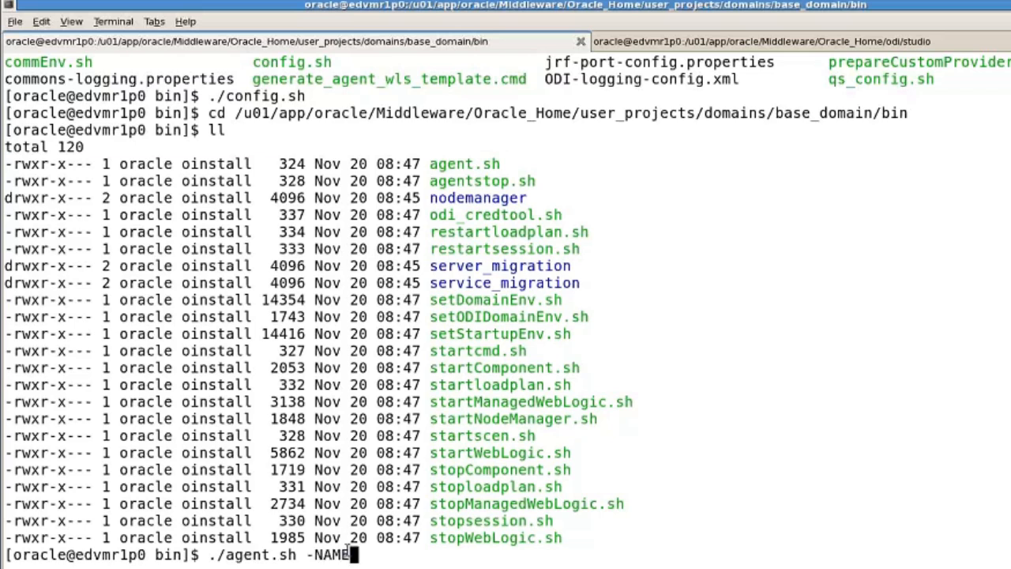
type("=Orac")
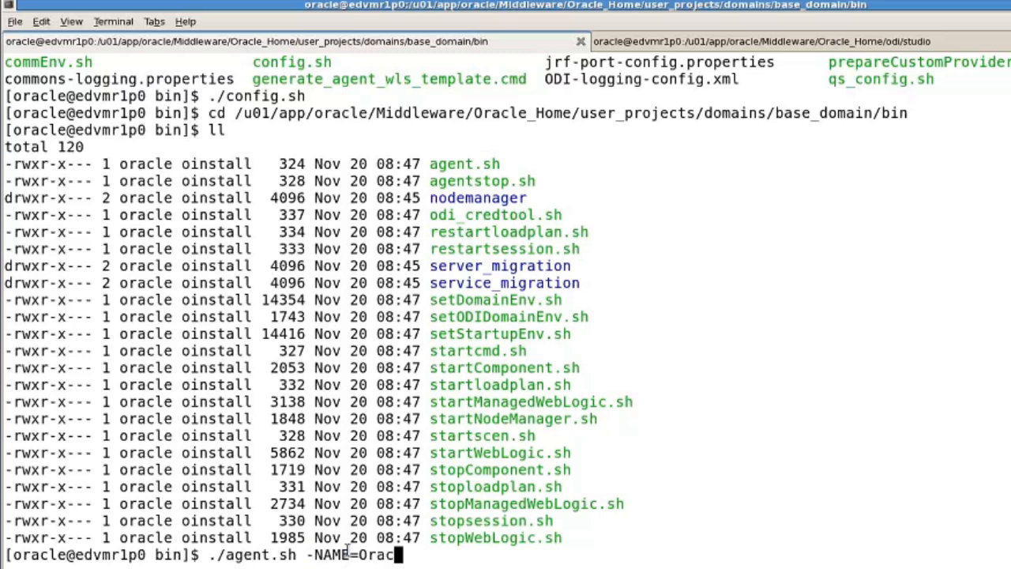
type("leDIAgent1")
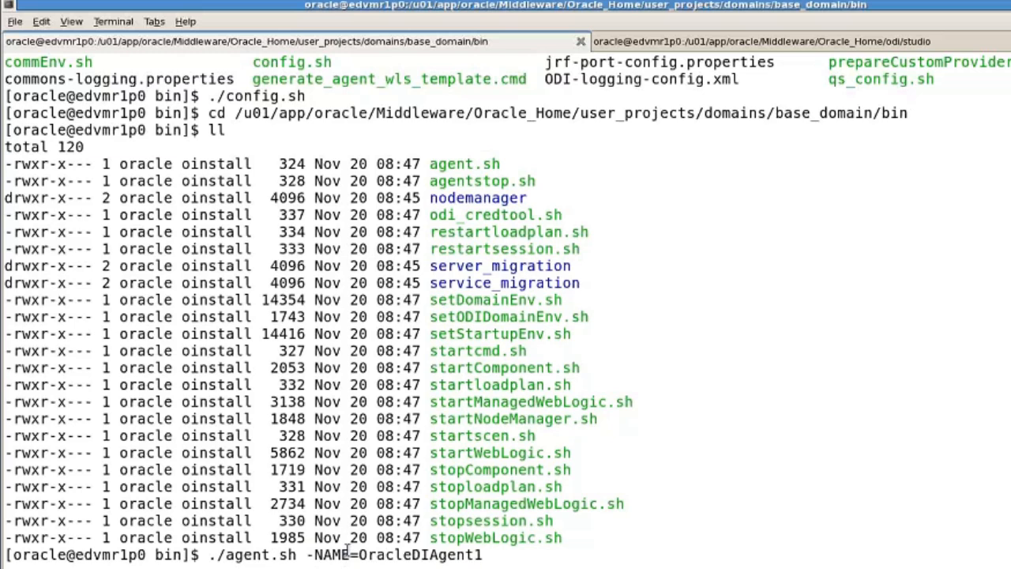
type(" -PORT=")
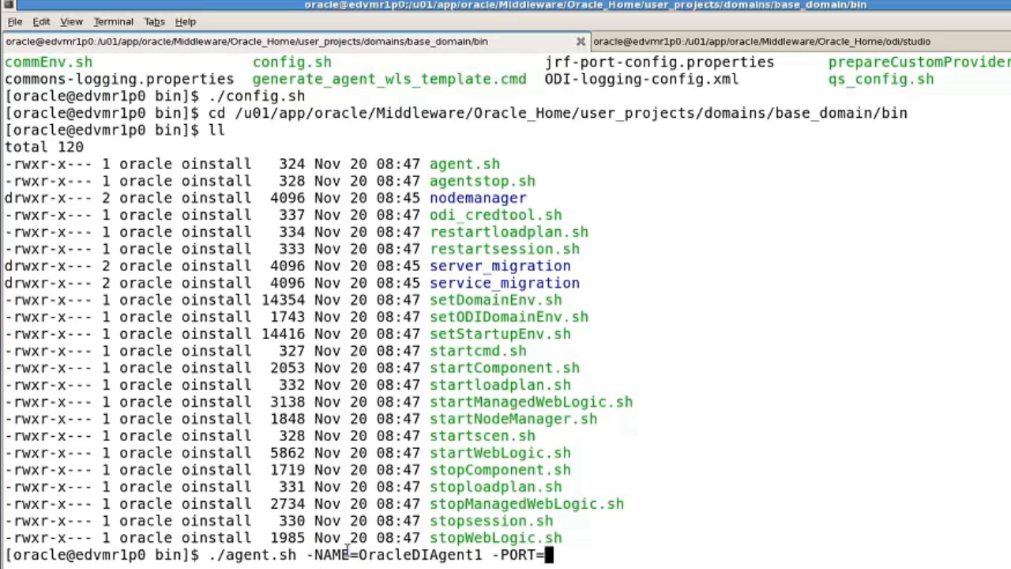
type("20910")
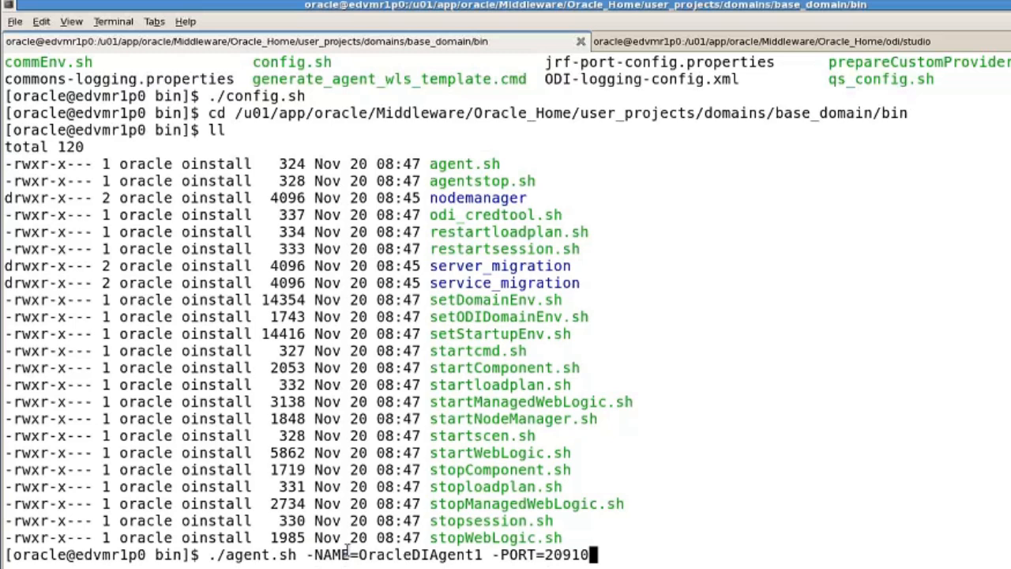
key("Return")
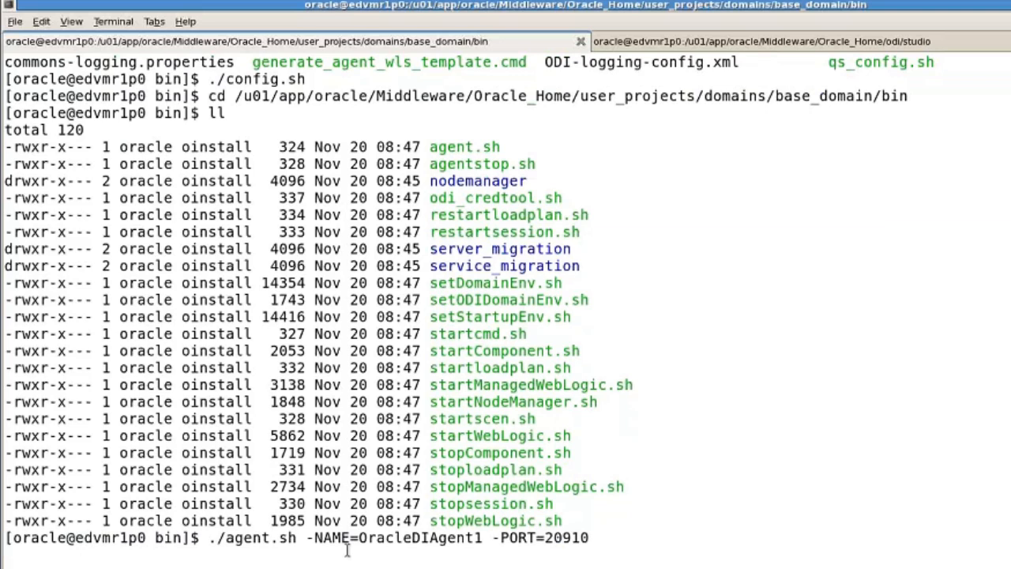
key("Return")
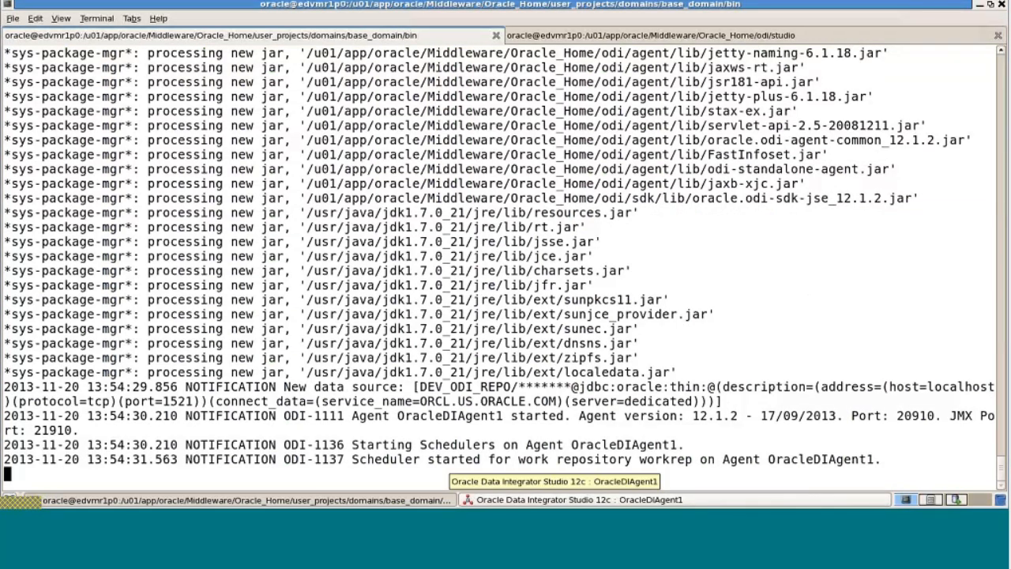
Check the log for the scheduler-started message and port 20910, then return to ODI Studio
left_click_drag(352, 459, 873, 453)
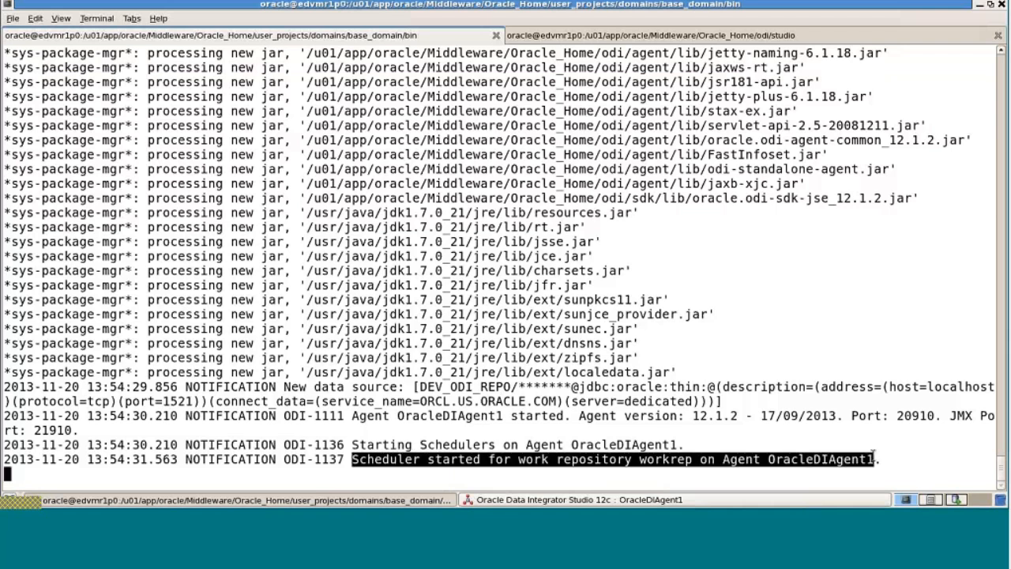
left_click(919, 462)
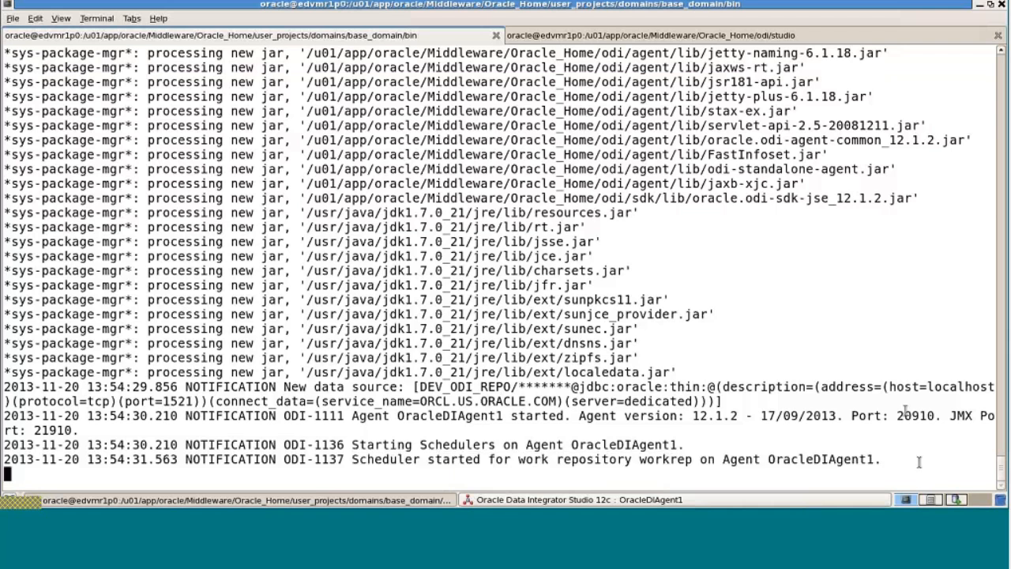
double_click(907, 414)
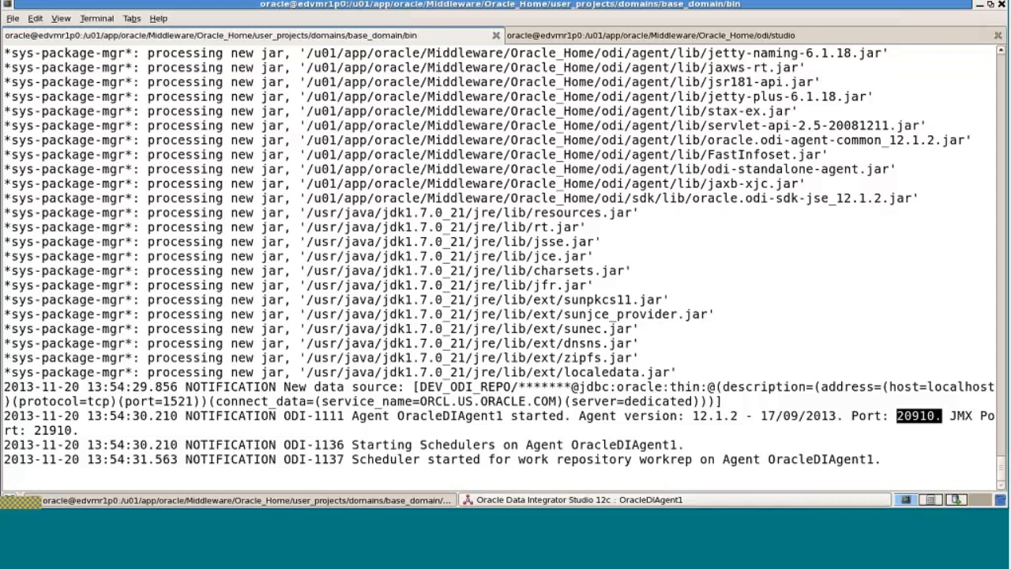
left_click(615, 505)
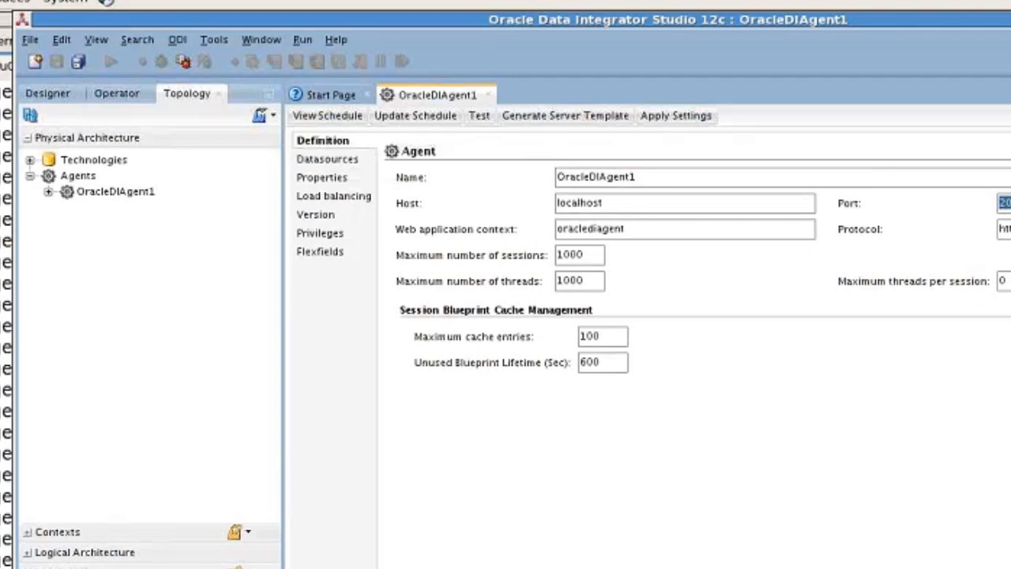
Run the connection test on the OracleDIAgent1 physical agent and acknowledge the successful result
left_click(481, 118)
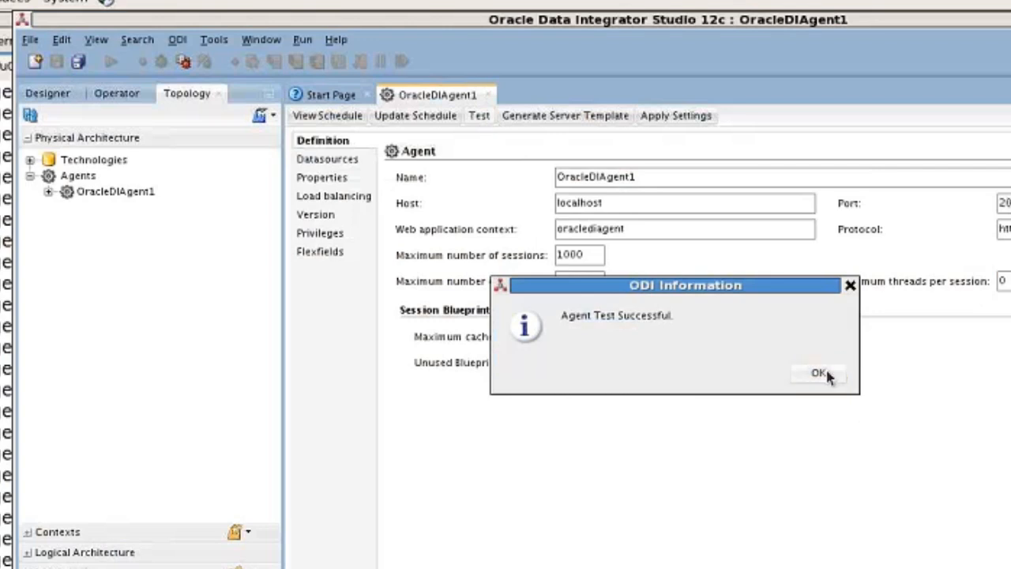
left_click(820, 373)
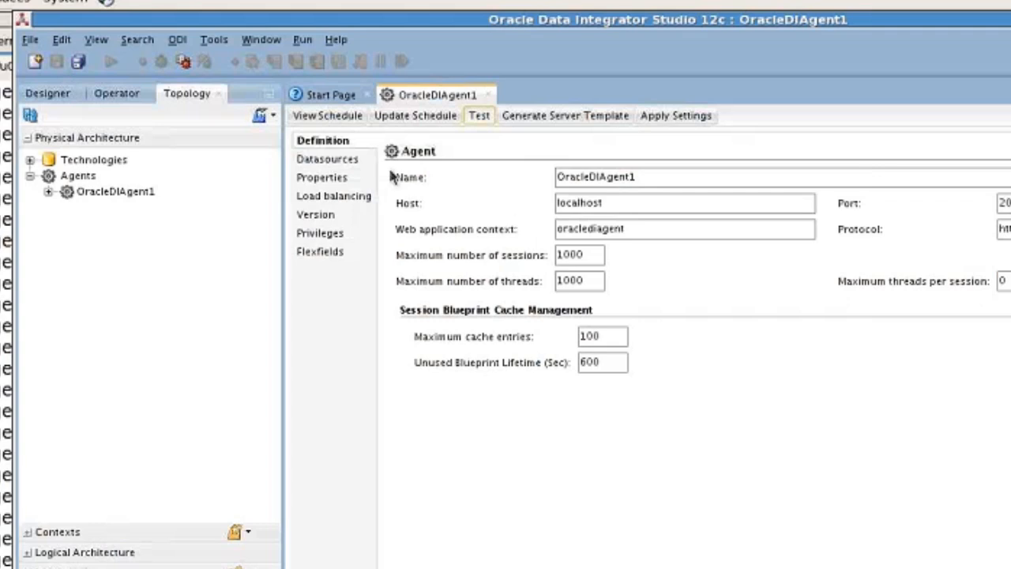
Expand Logical Architecture, browse the logical technologies, then right-click Agents to show New Logical Agent
left_click(32, 553)
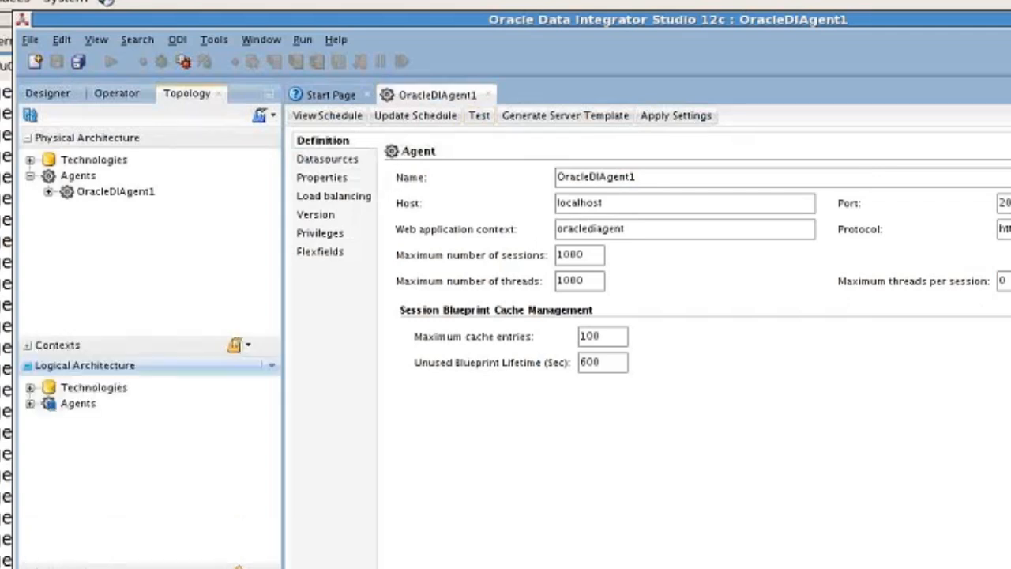
left_click(28, 426)
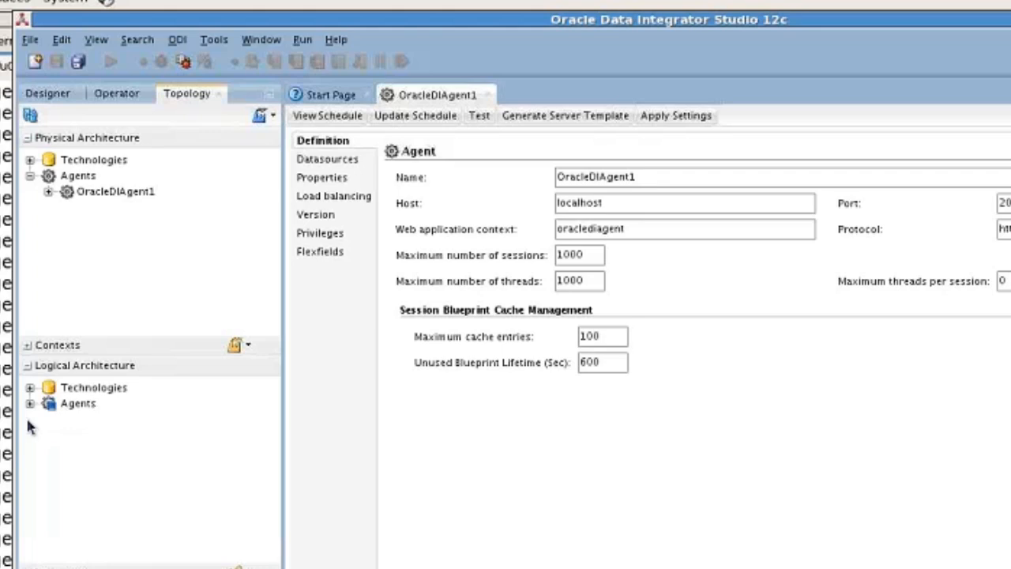
left_click(29, 387)
scroll(276, 515, "down", 6)
scroll(277, 515, "down", 4)
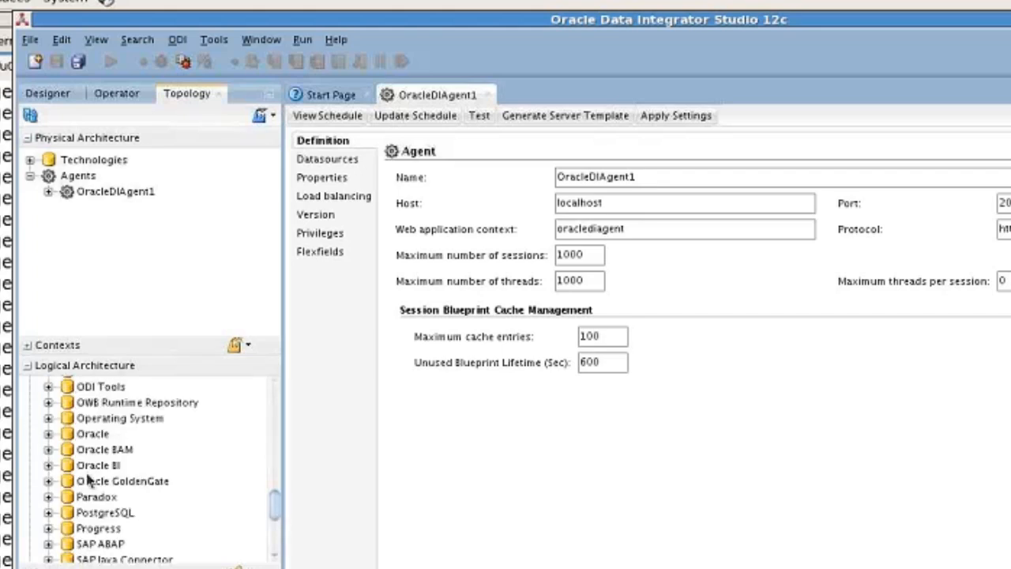
left_click(49, 433)
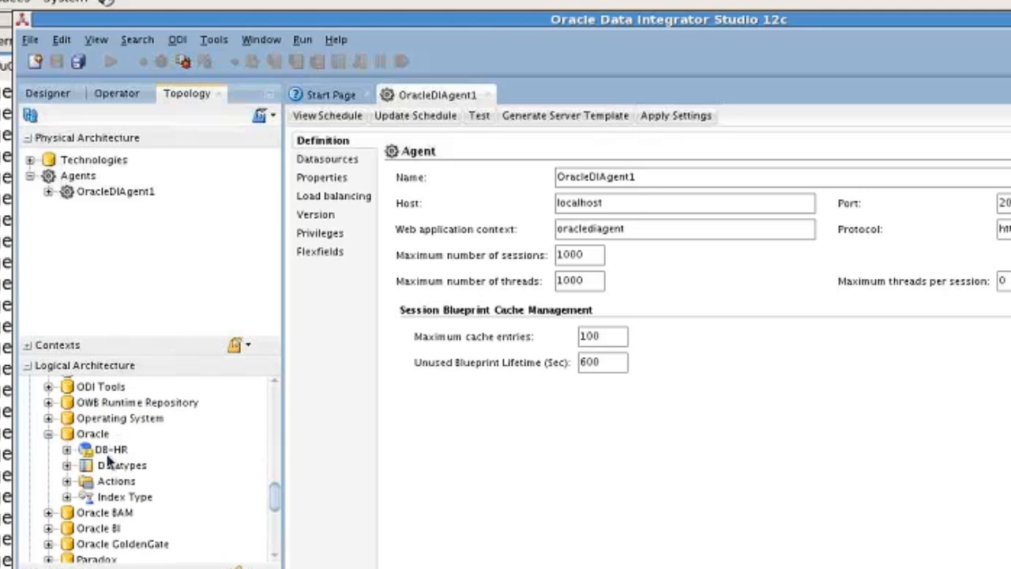
left_click_drag(275, 496, 277, 388)
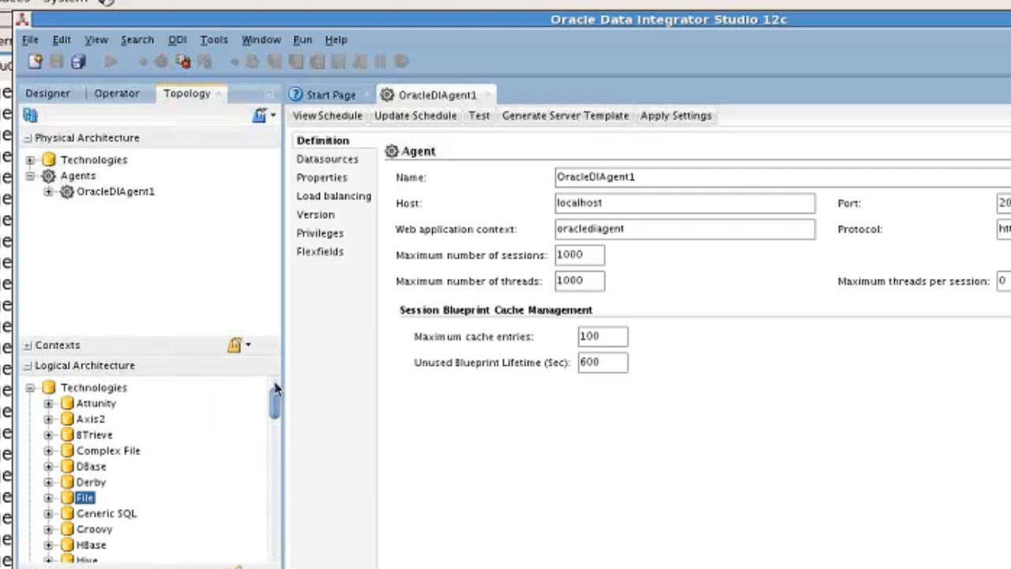
left_click(30, 387)
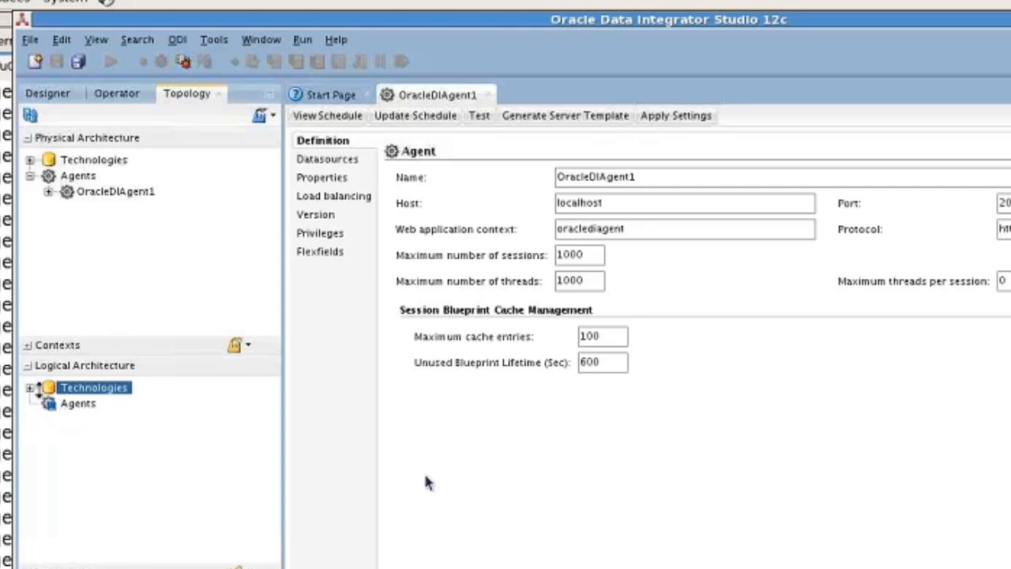
right_click(85, 405)
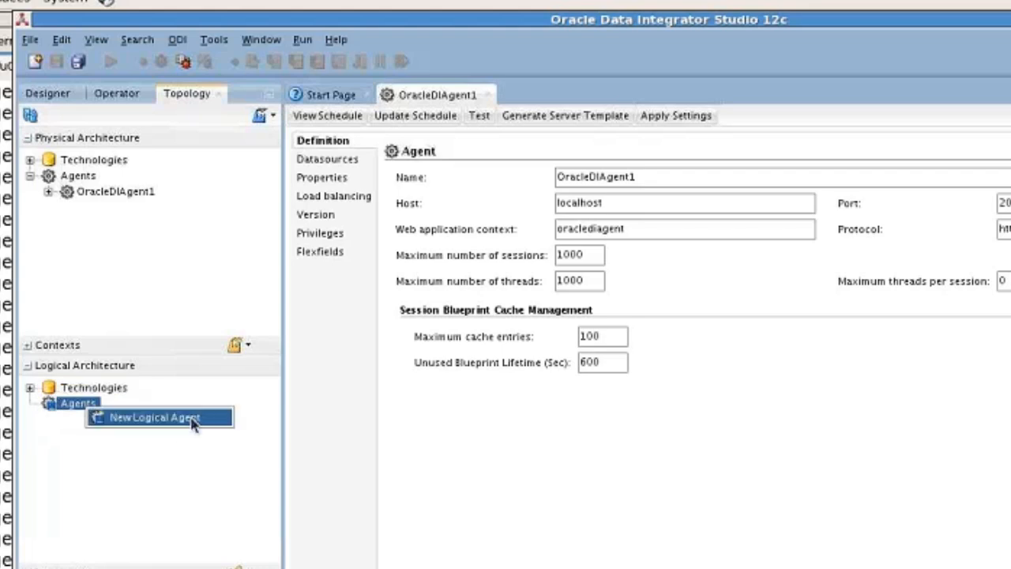
Create a new logical agent named MyAgent
left_click(154, 417)
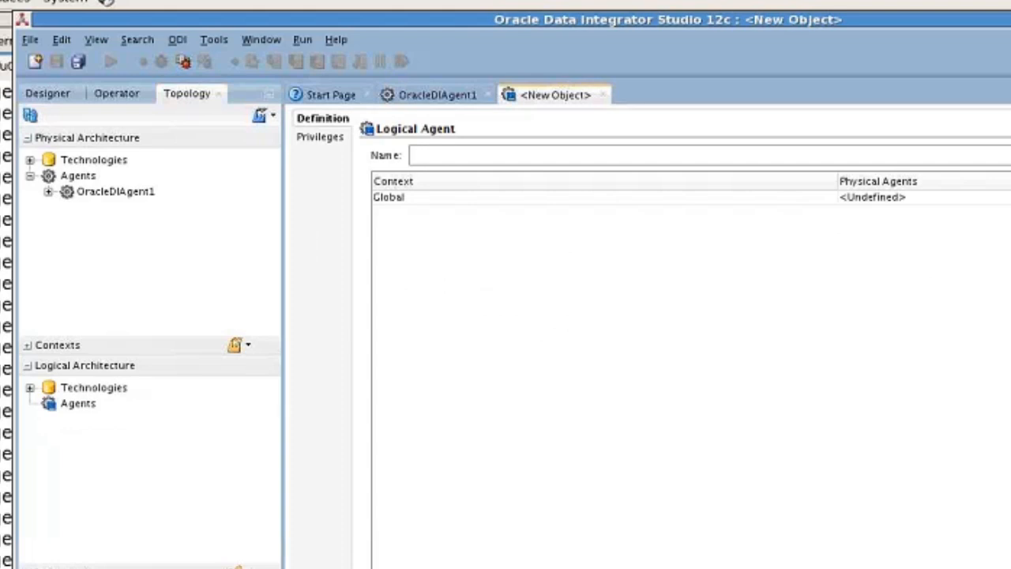
left_click(449, 155)
type("MyAgent")
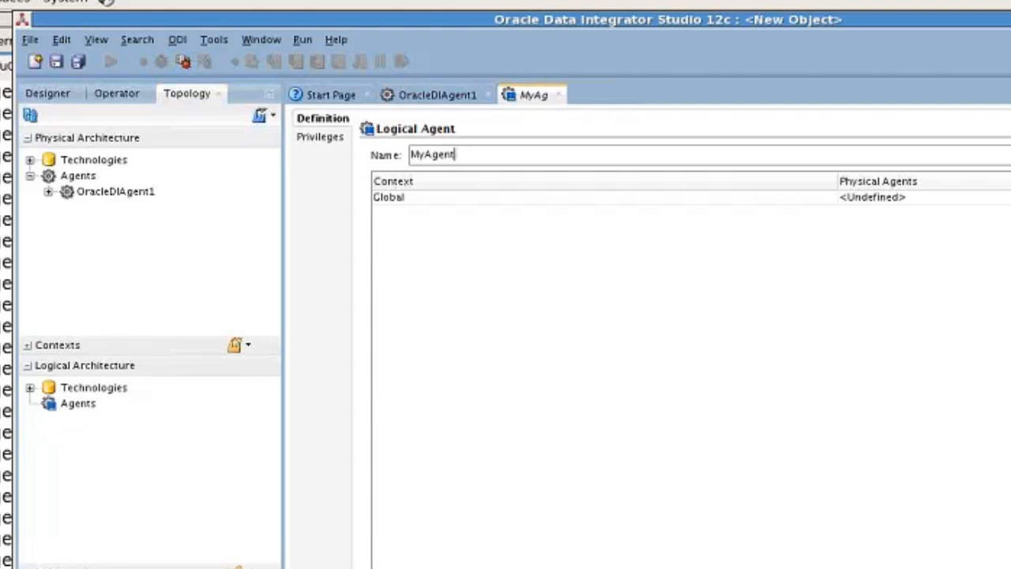
Map the Global context to OracleDIAgent1, save MyAgent, and reopen it from Logical Architecture > Agents
left_click(407, 197)
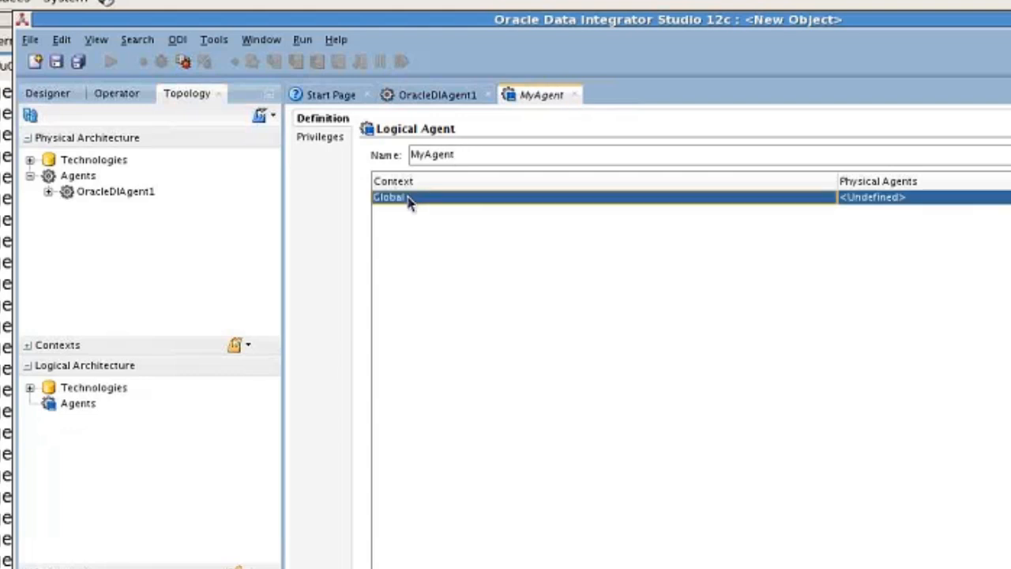
left_click(29, 346)
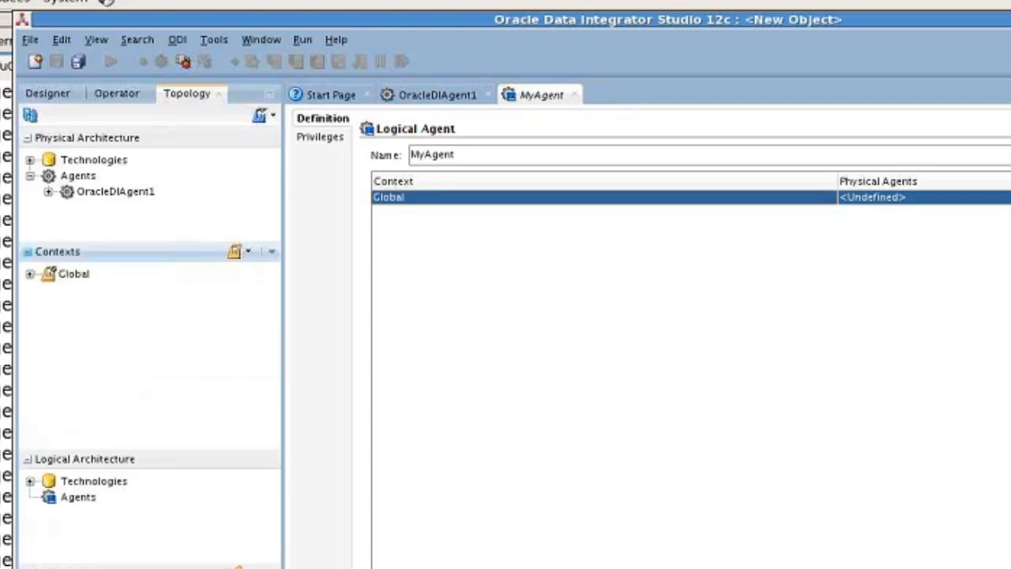
left_click(27, 252)
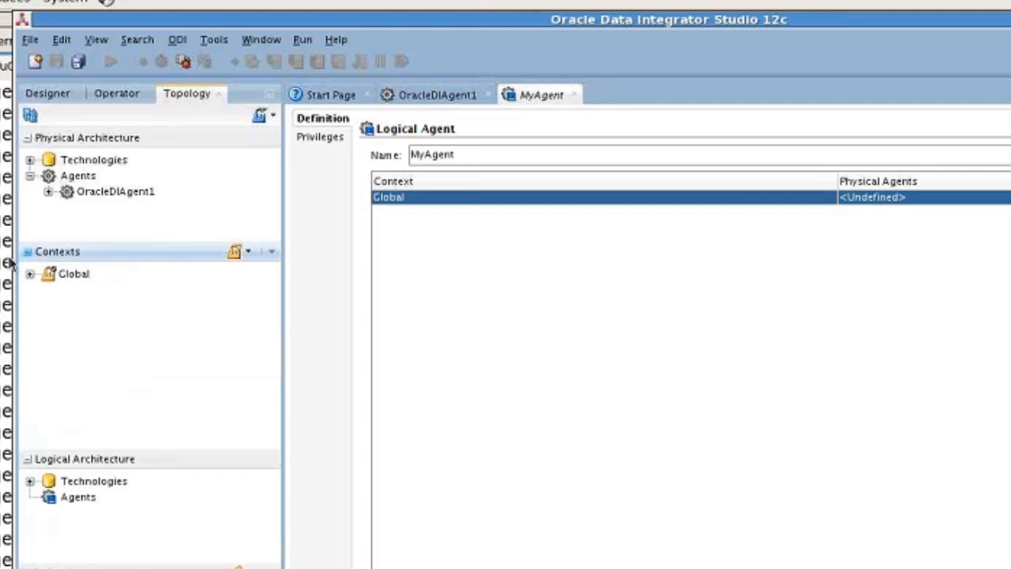
left_click(28, 252)
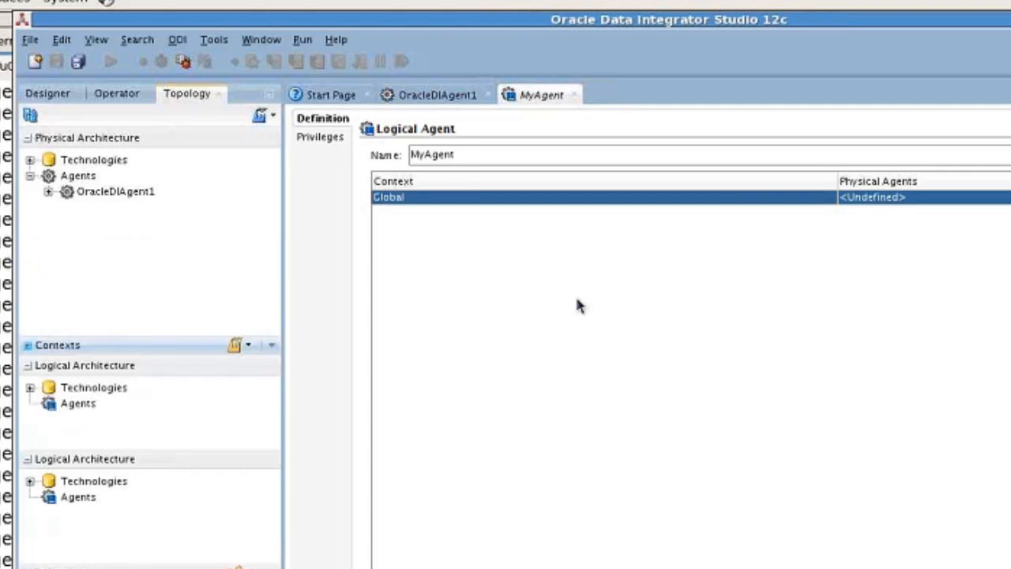
left_click(898, 198)
left_click(912, 219)
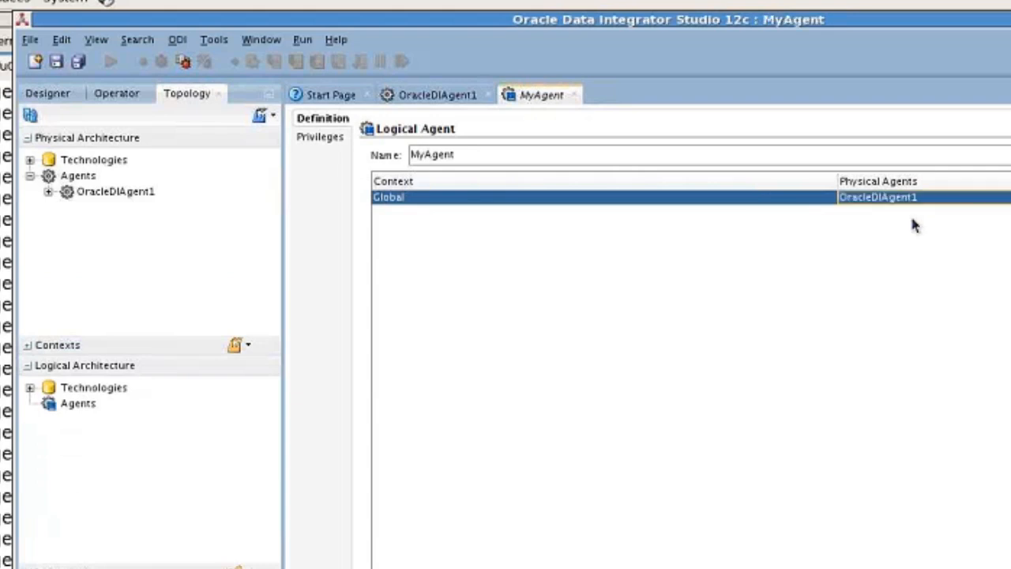
left_click(56, 65)
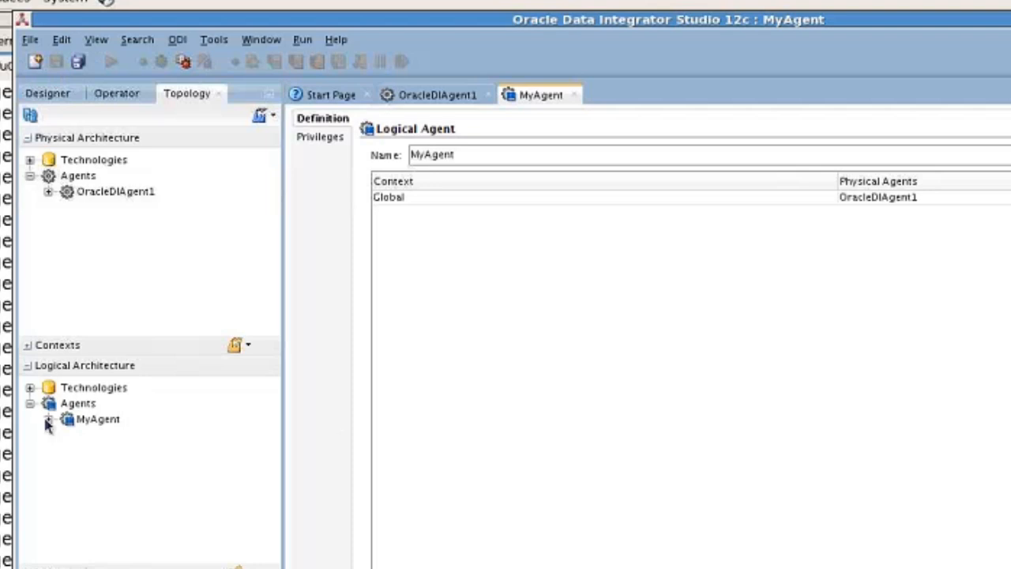
left_click(78, 403)
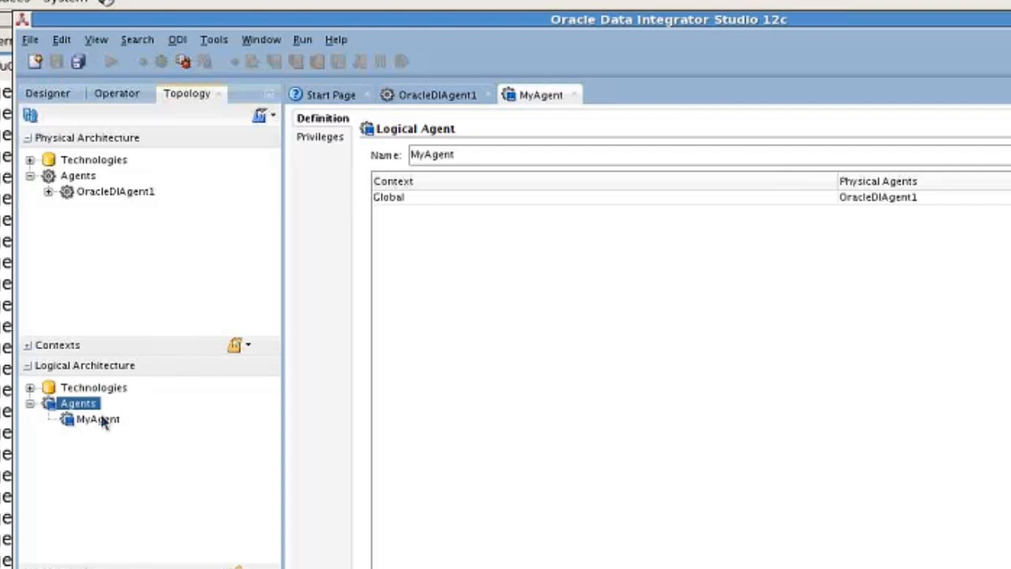
double_click(98, 420)
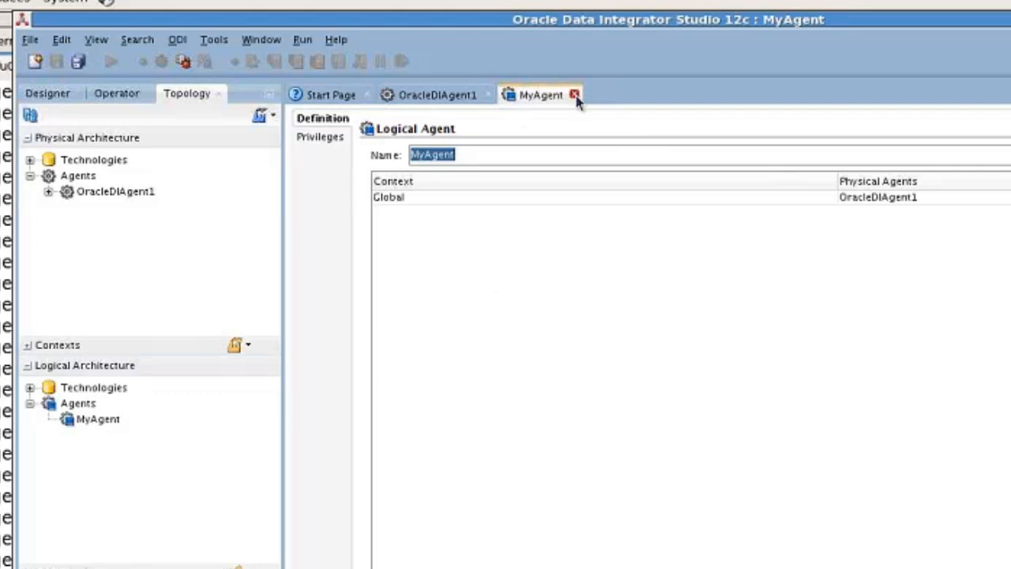
Close the MyAgent editor and bring the terminal window showing the Studio log forward
left_click(574, 95)
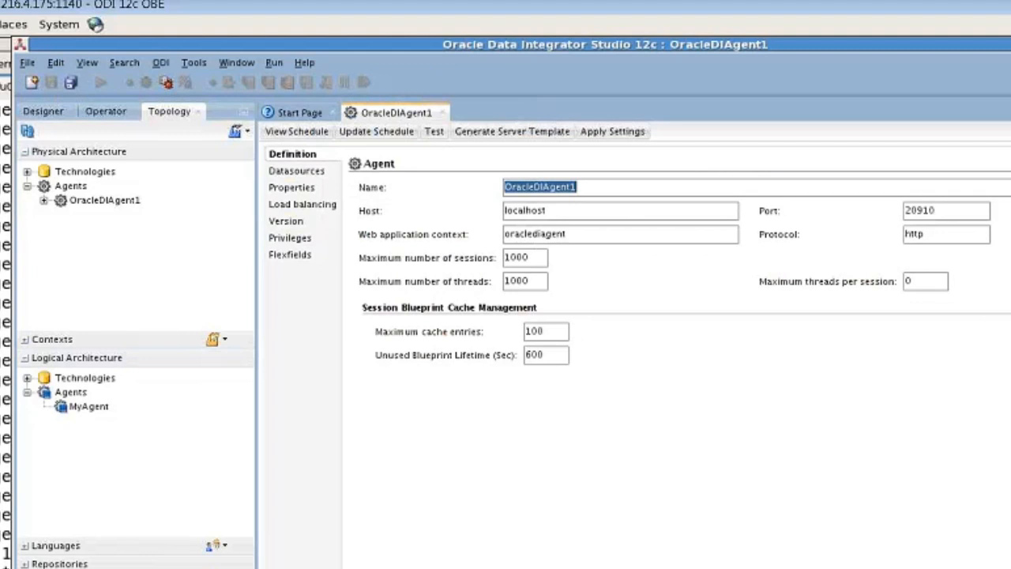
left_click(433, 131)
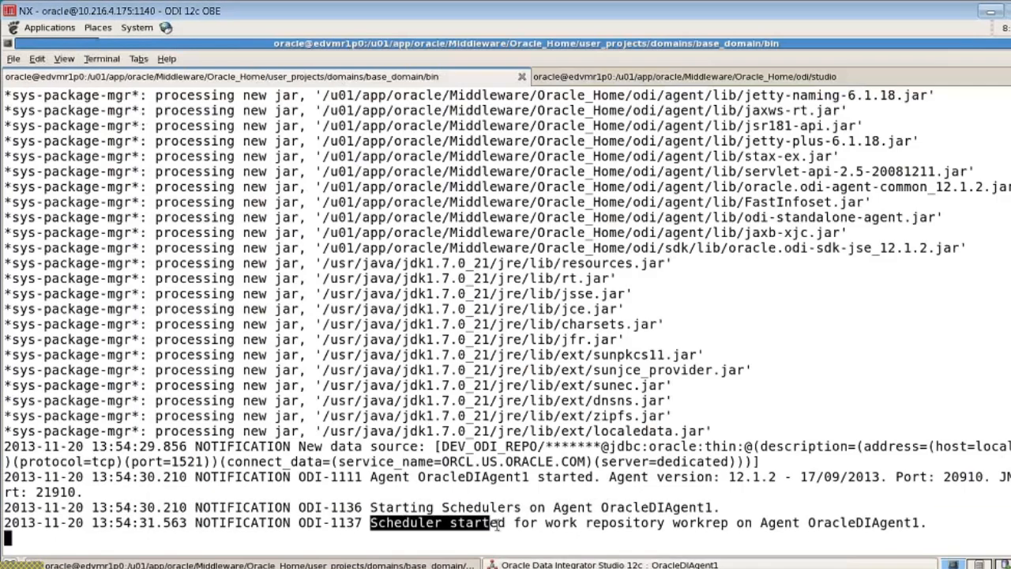
left_click_drag(489, 523, 504, 523)
left_click(517, 563)
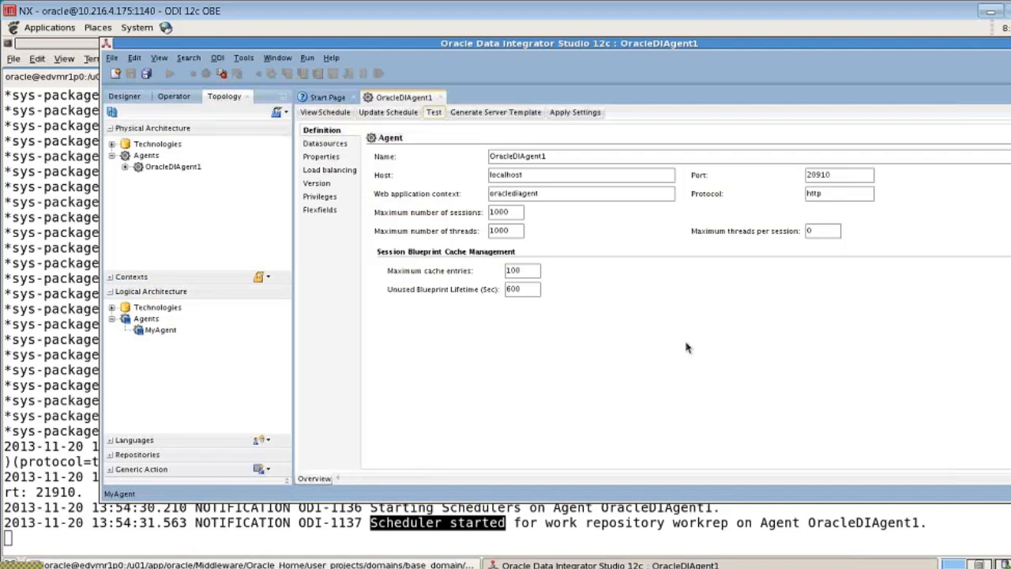
left_click(369, 562)
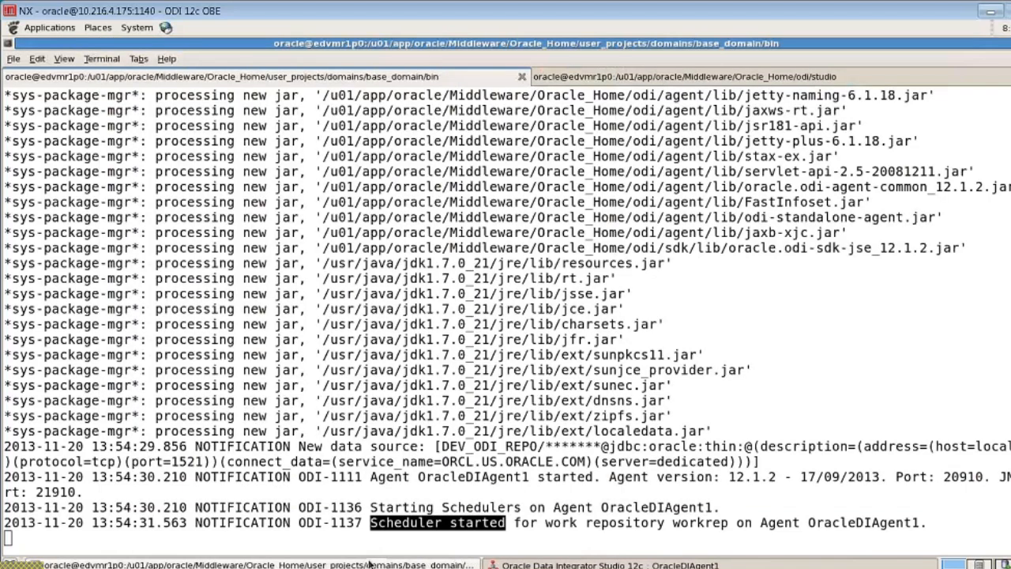
Rerun ./agent.sh -NAME=OracleDIAgent1 -PORT=20910 in the base_domain/bin terminal to restart the agent
left_click(581, 76)
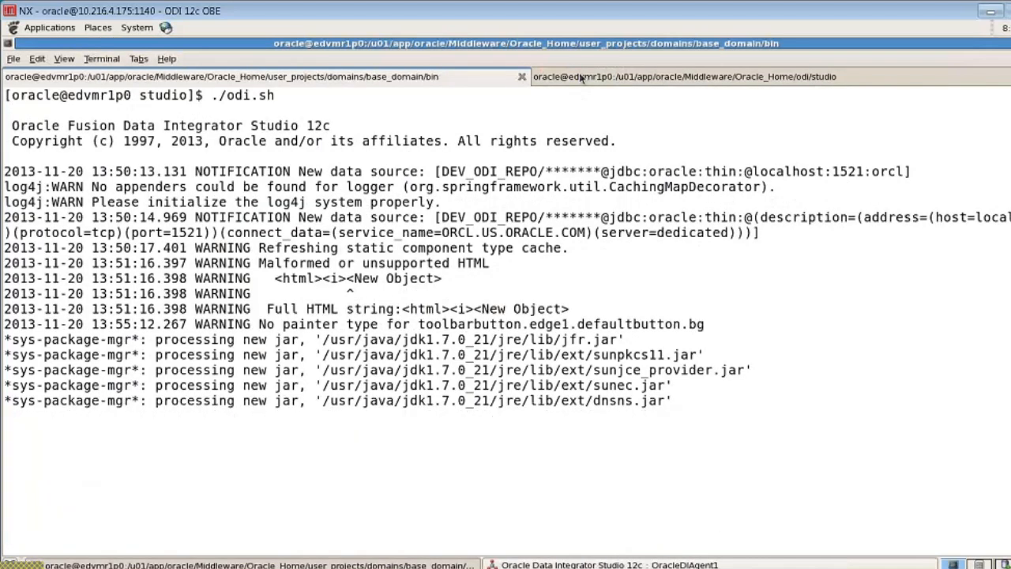
left_click(416, 79)
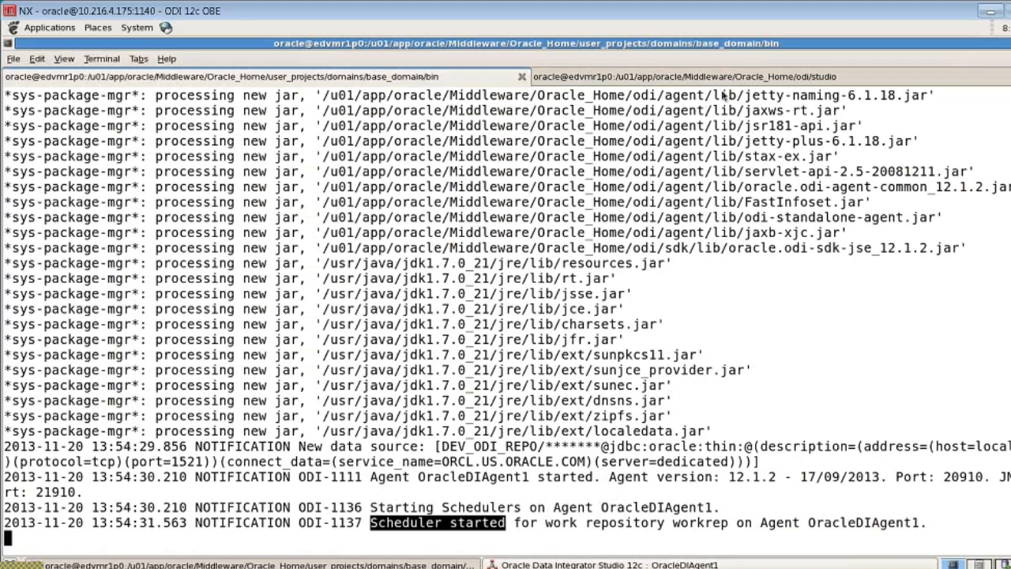
left_click(528, 538)
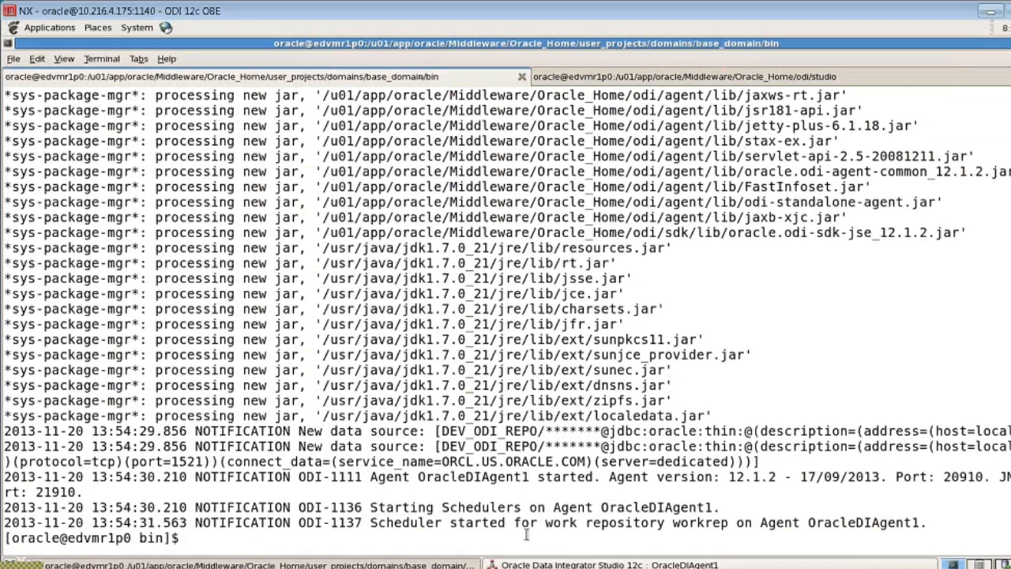
key("Return")
key("Return")
key("Return")
key("Up")
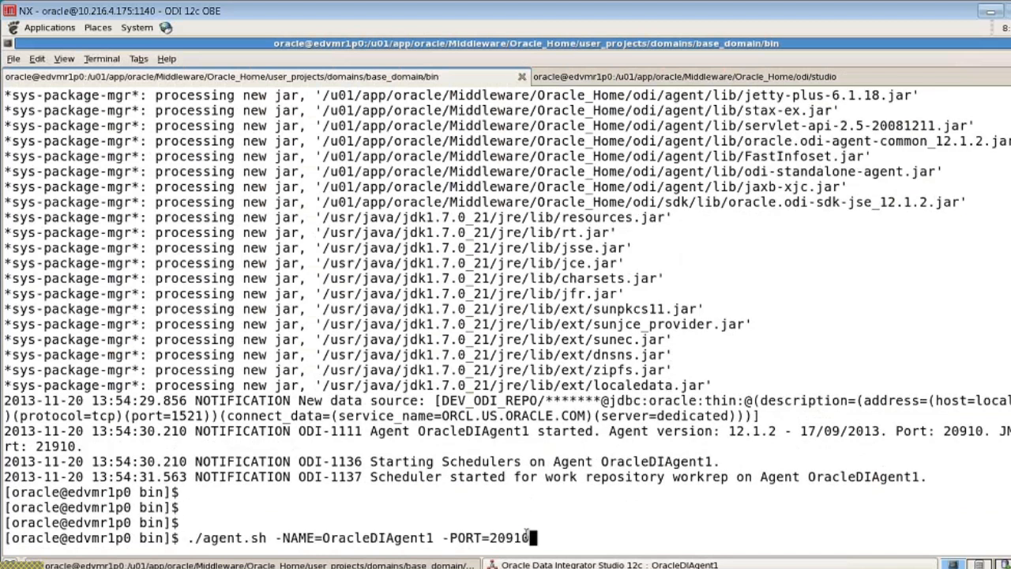
key("Return")
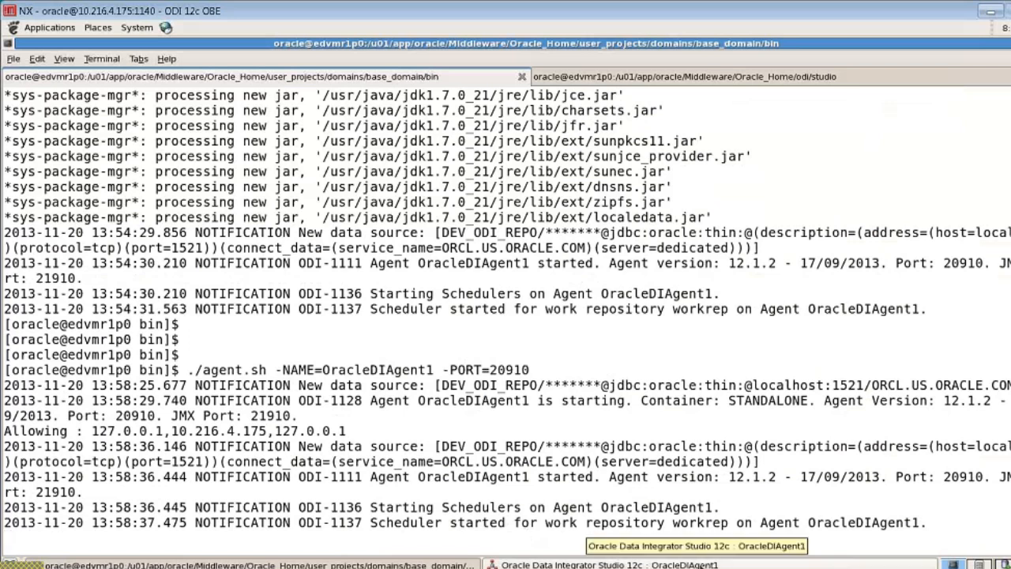
Test OracleDIAgent1 in ODI Studio while it runs and confirm the test succeeds
left_click(701, 564)
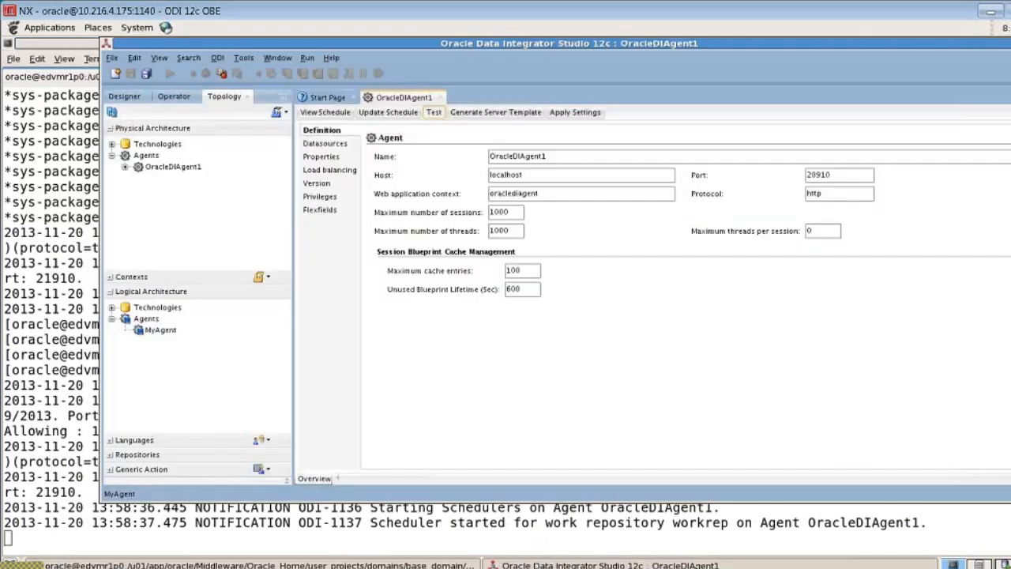
left_click(434, 112)
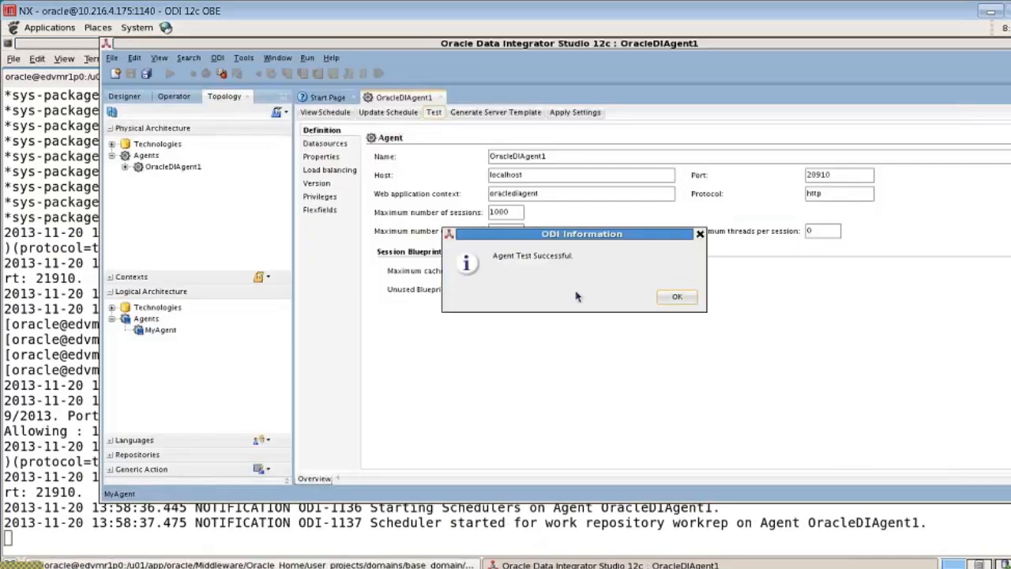
left_click(677, 297)
Stop the agent in the terminal, then retest OracleDIAgent1 and dismiss the failure error
left_click(435, 537)
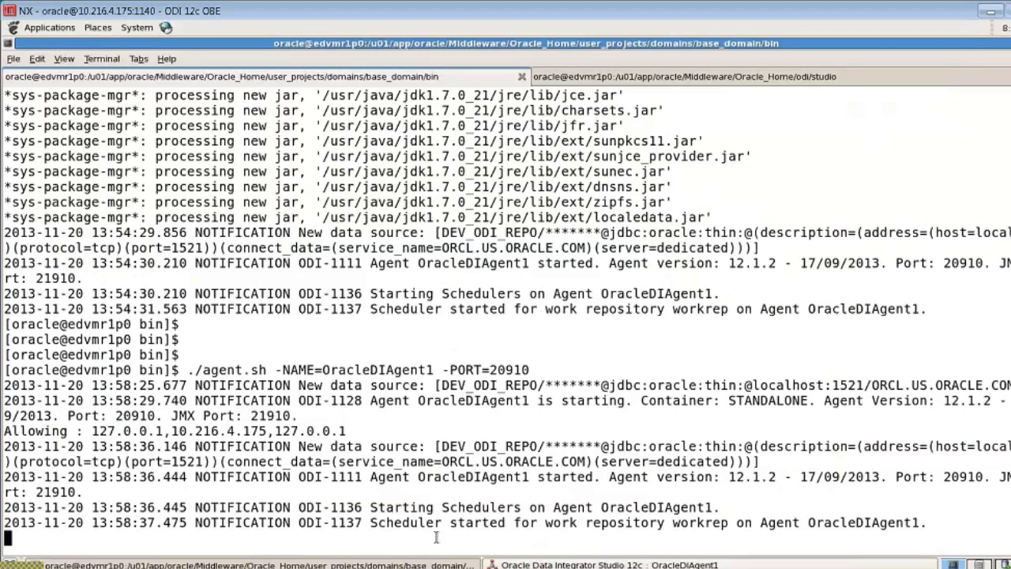
key("Return")
key("Return")
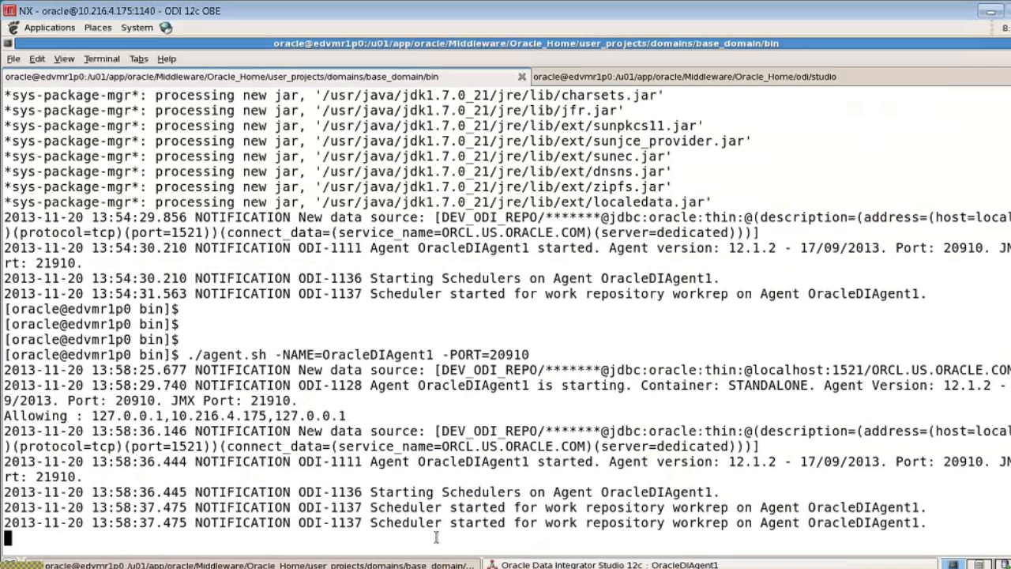
key("Return")
key("Return")
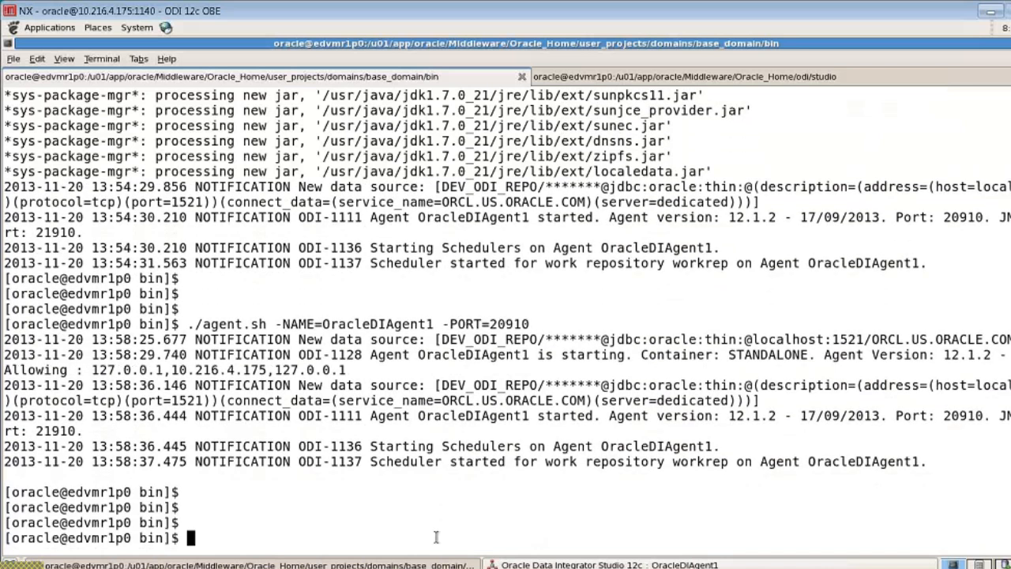
key("alt+Tab")
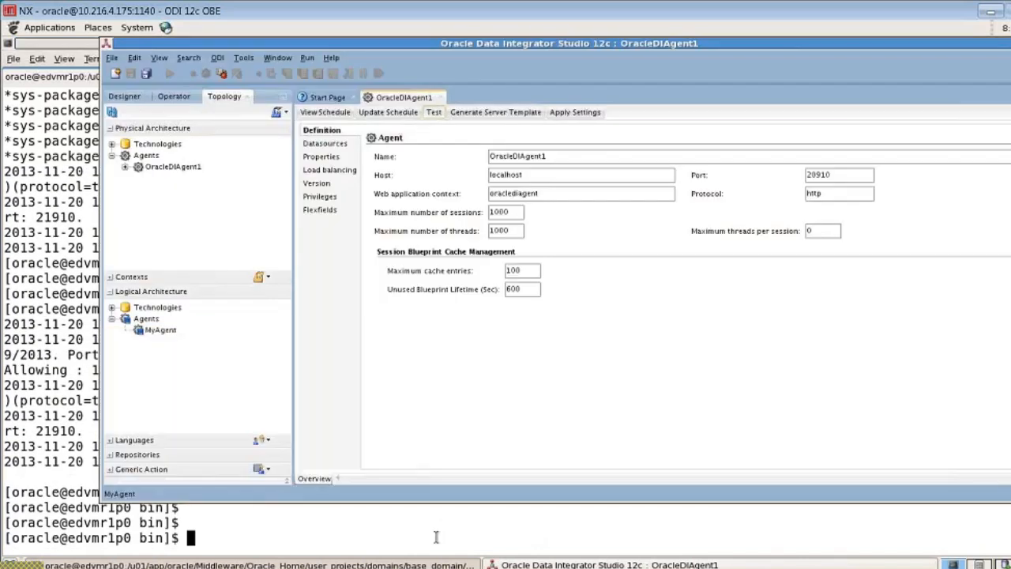
left_click(435, 114)
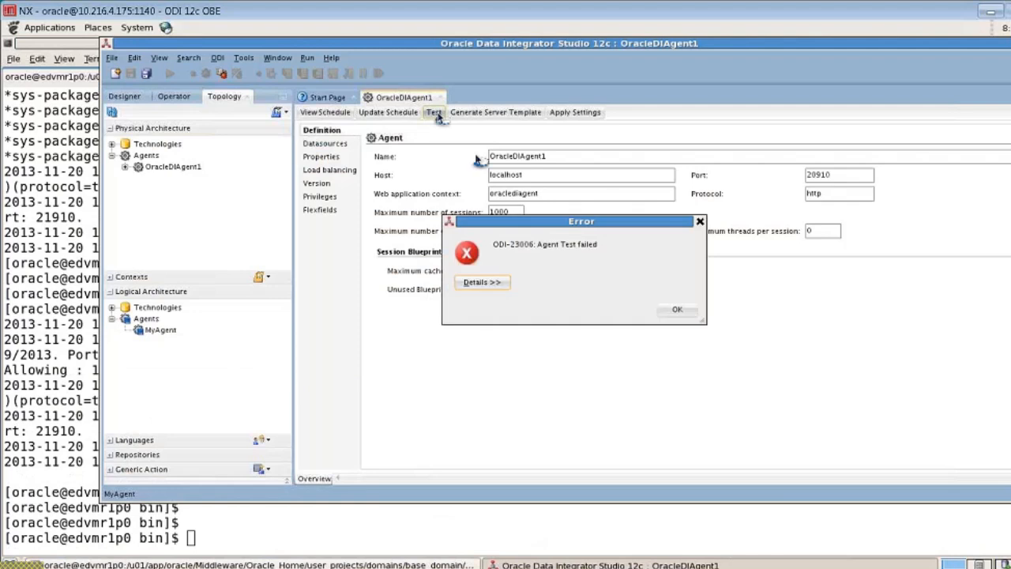
left_click(675, 309)
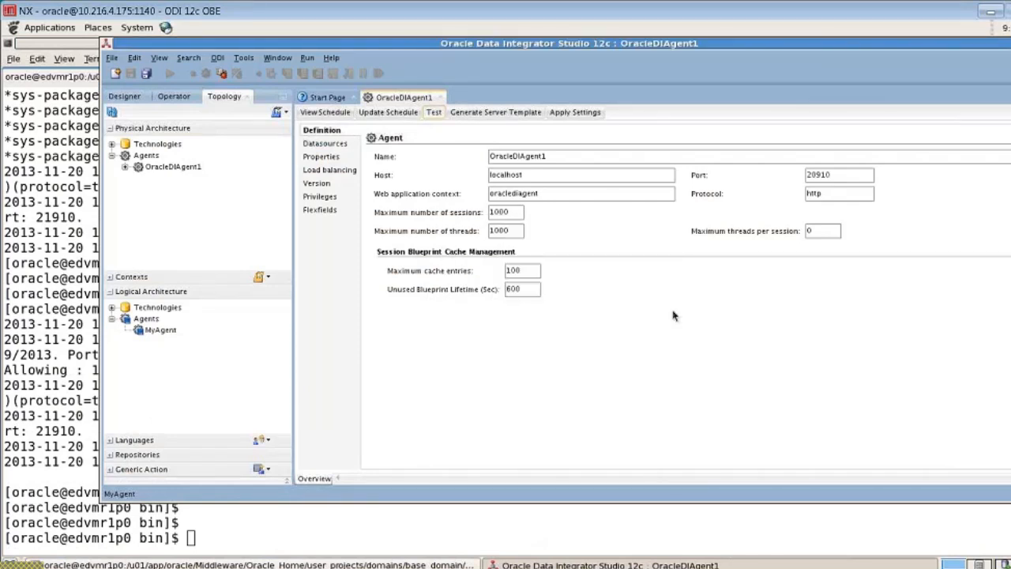